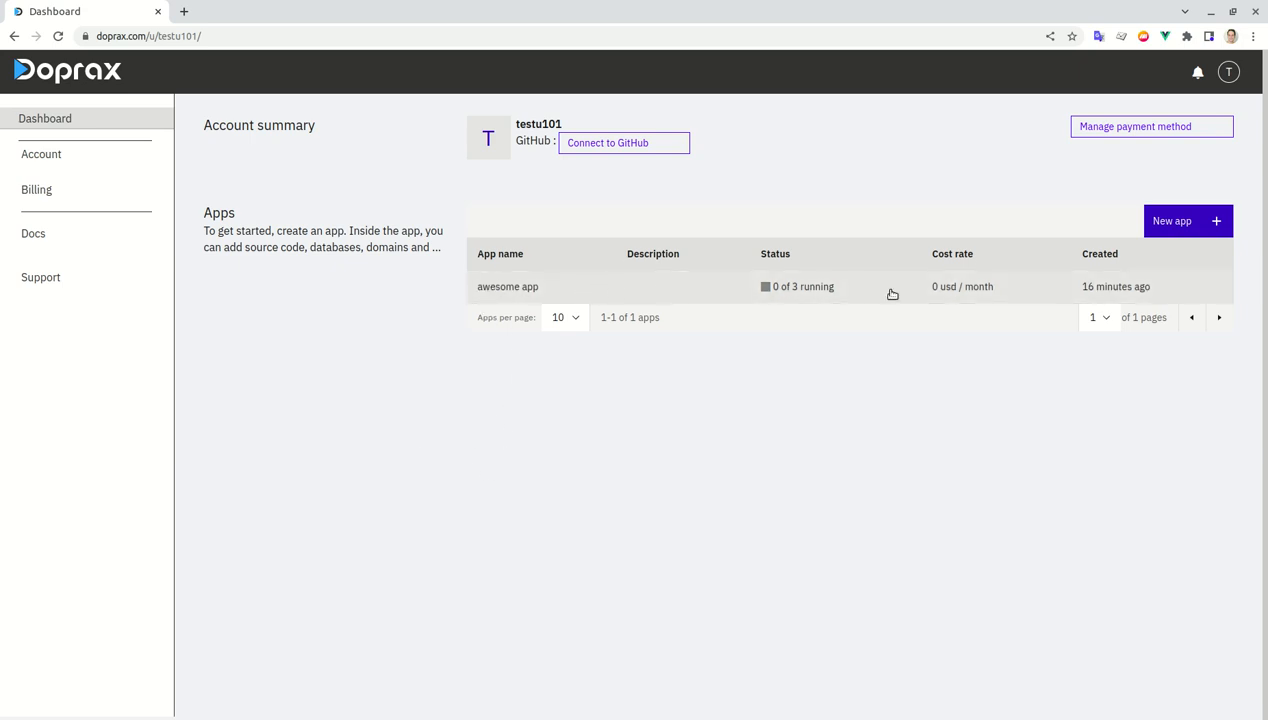
# Create a new app titled "WP site" without a description
pyautogui.click(1164, 224)
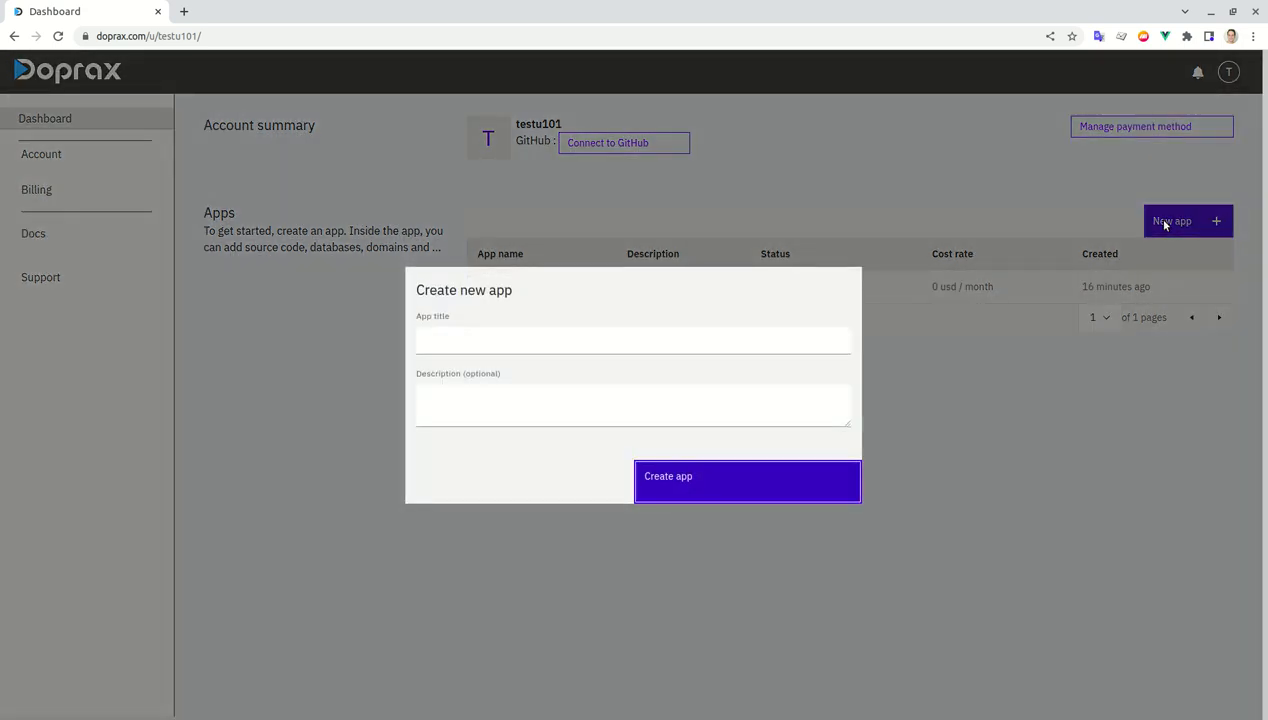
pyautogui.click(638, 338)
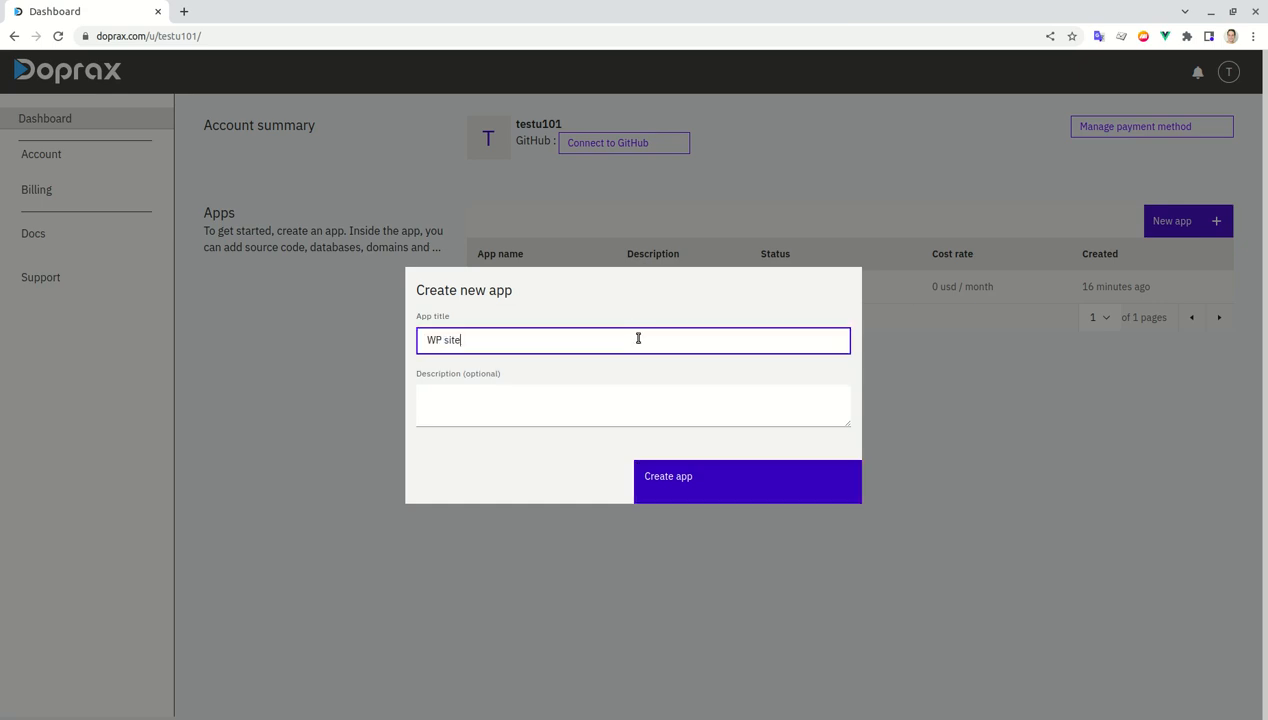
pyautogui.click(730, 490)
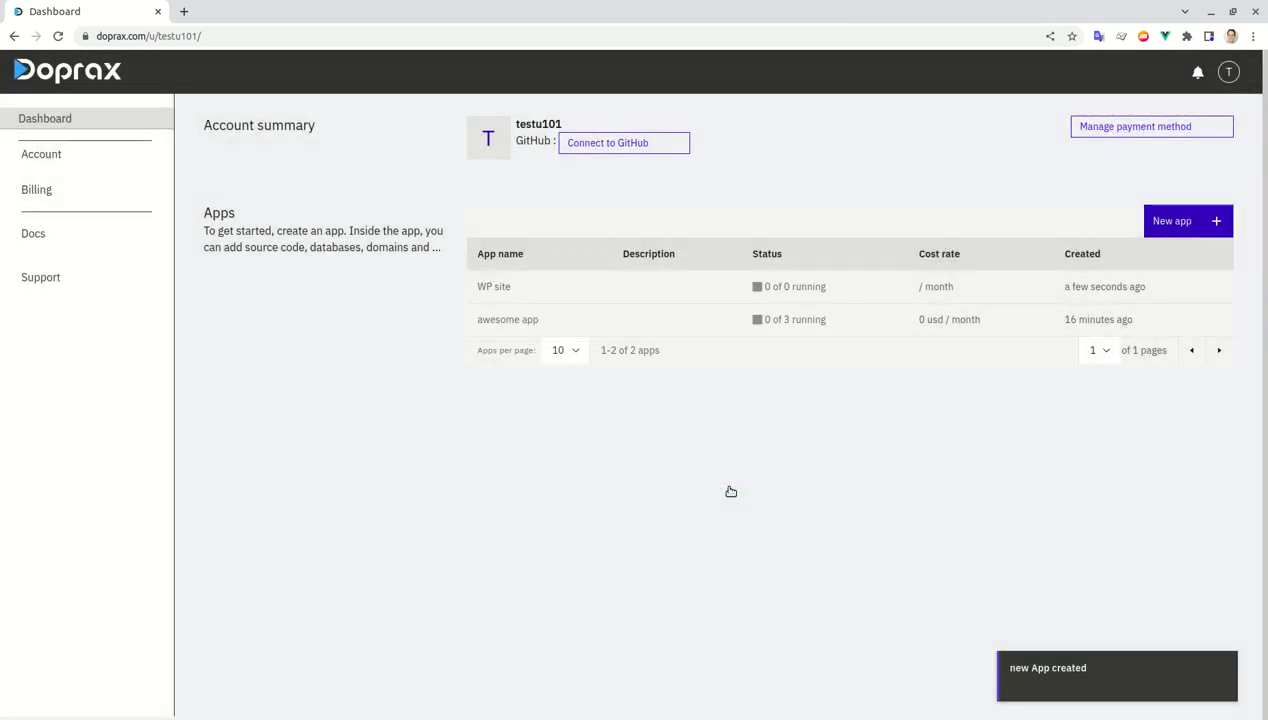
# Insert the "wordpress with mysql and apache" template from the app market as the main source code of the WP site app
pyautogui.click(538, 293)
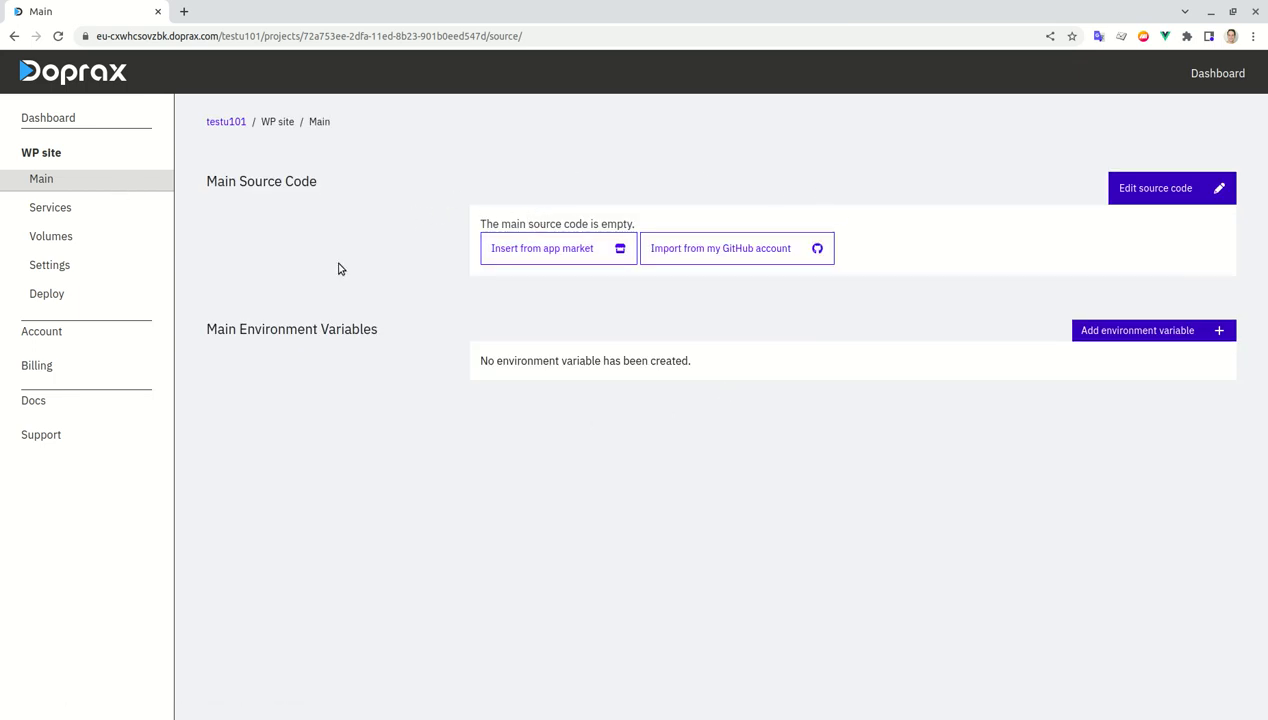
pyautogui.click(533, 258)
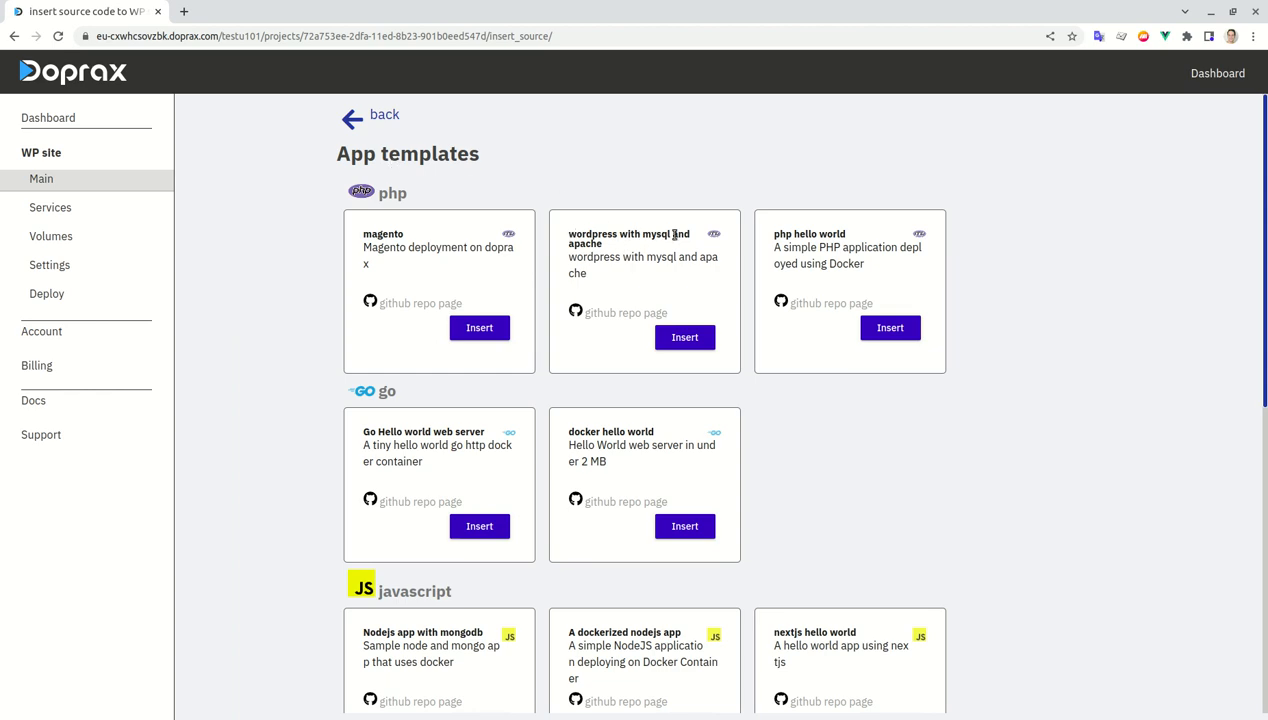
pyautogui.click(688, 340)
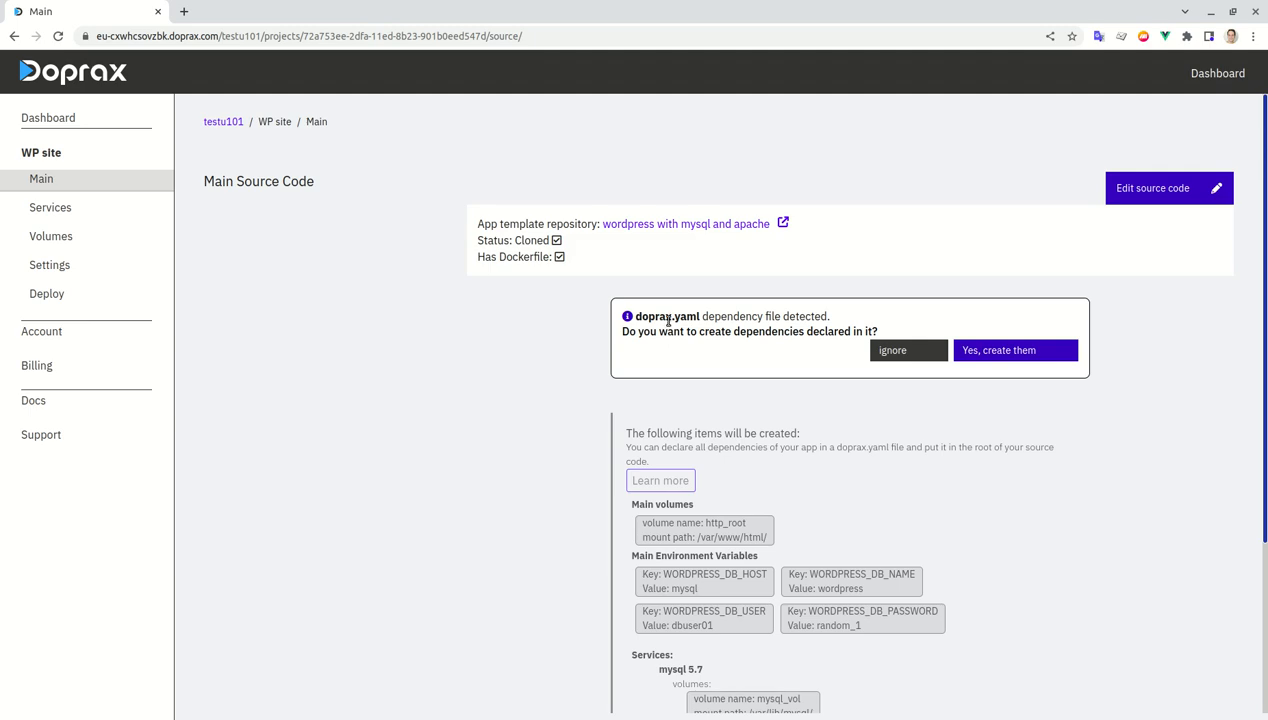
# Review the dependencies declared in the doprax.yaml file, create them all and close the confirmation
pyautogui.scroll(-2, 688, 349)
pyautogui.scroll(2, 650, 360)
pyautogui.scroll(-3, 800, 354)
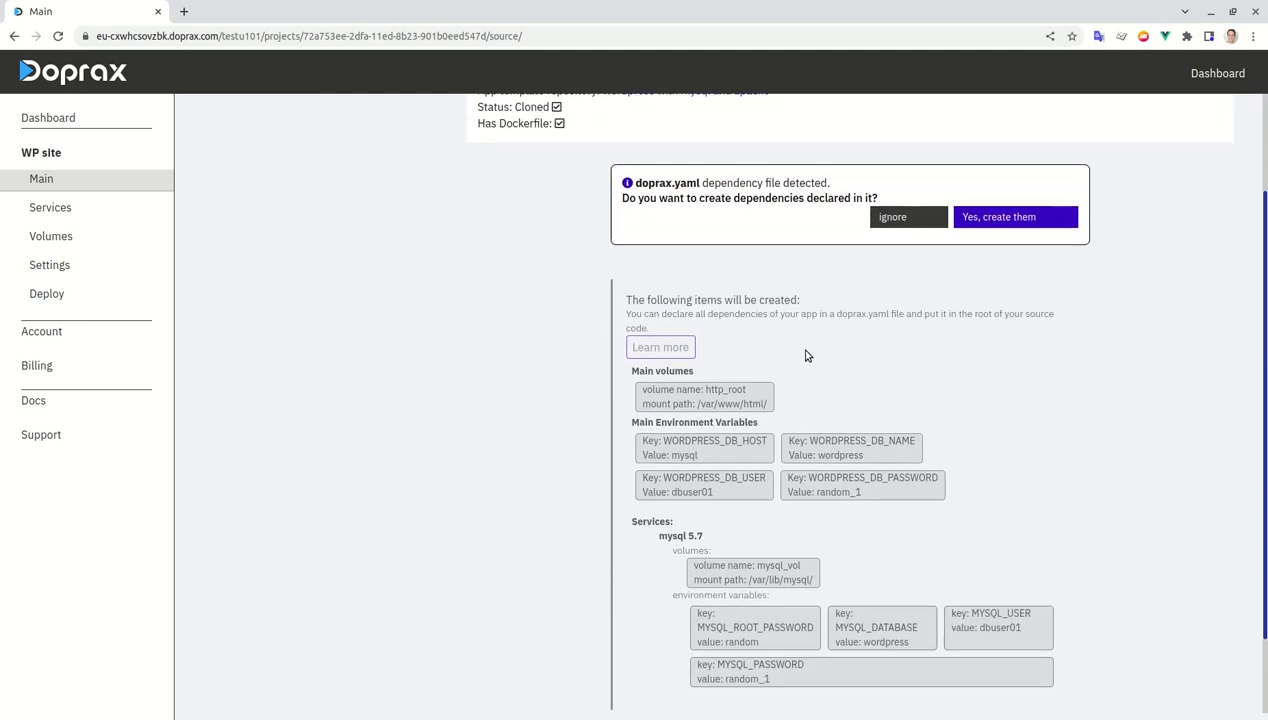
pyautogui.scroll(3, 780, 420)
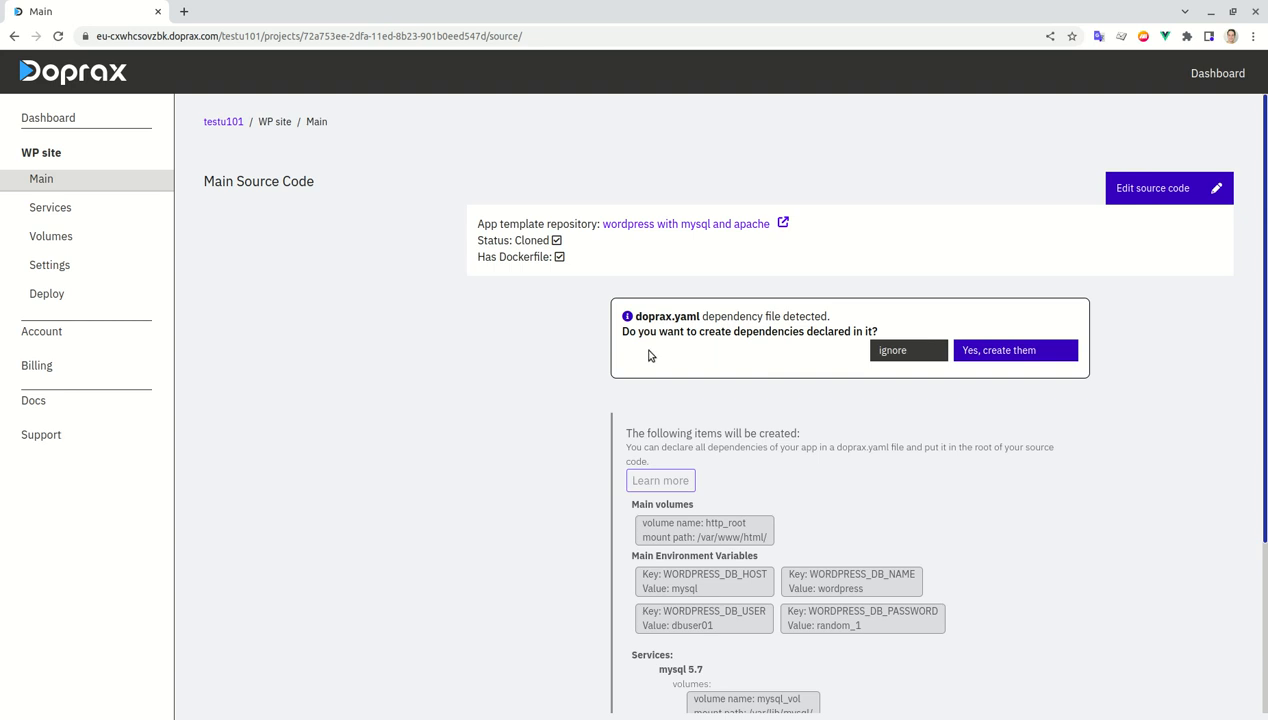
pyautogui.moveTo(637, 317); pyautogui.dragTo(697, 316)
pyautogui.click(680, 336)
pyautogui.click(1019, 351)
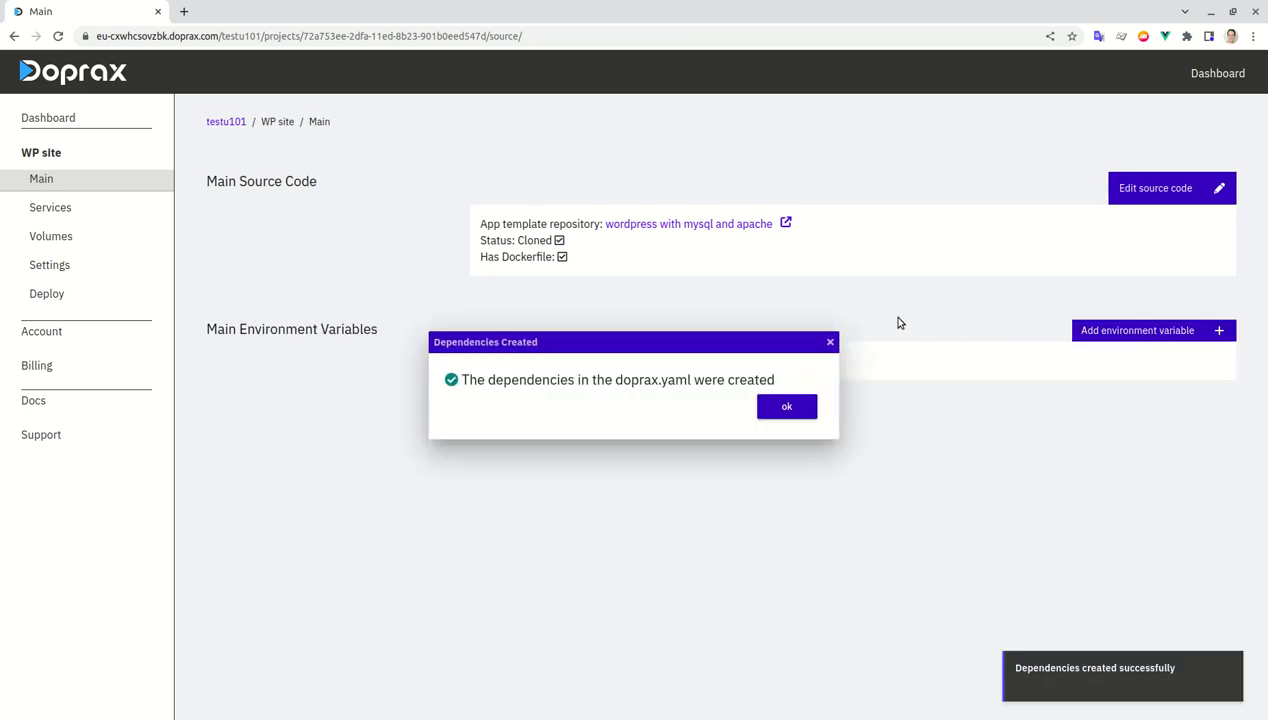
pyautogui.click(787, 407)
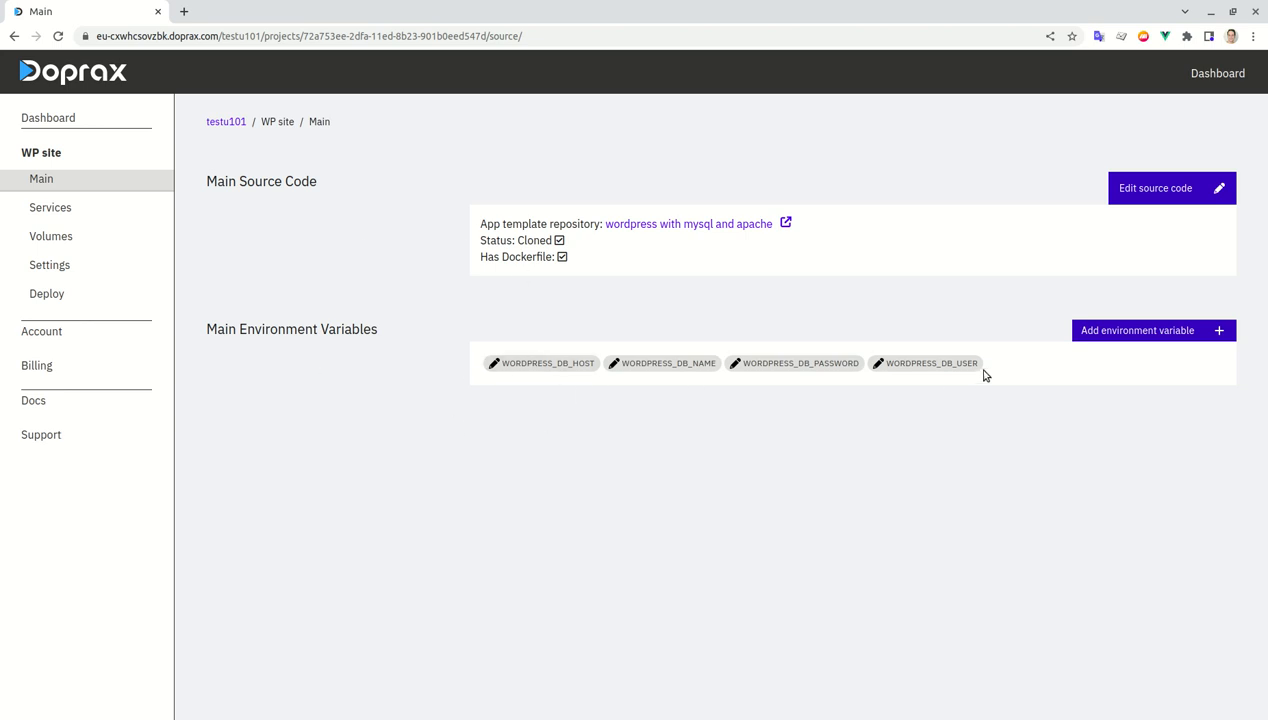
# Examine the WP site app's services, volumes and settings, including the form for adding a custom domain
pyautogui.click(64, 212)
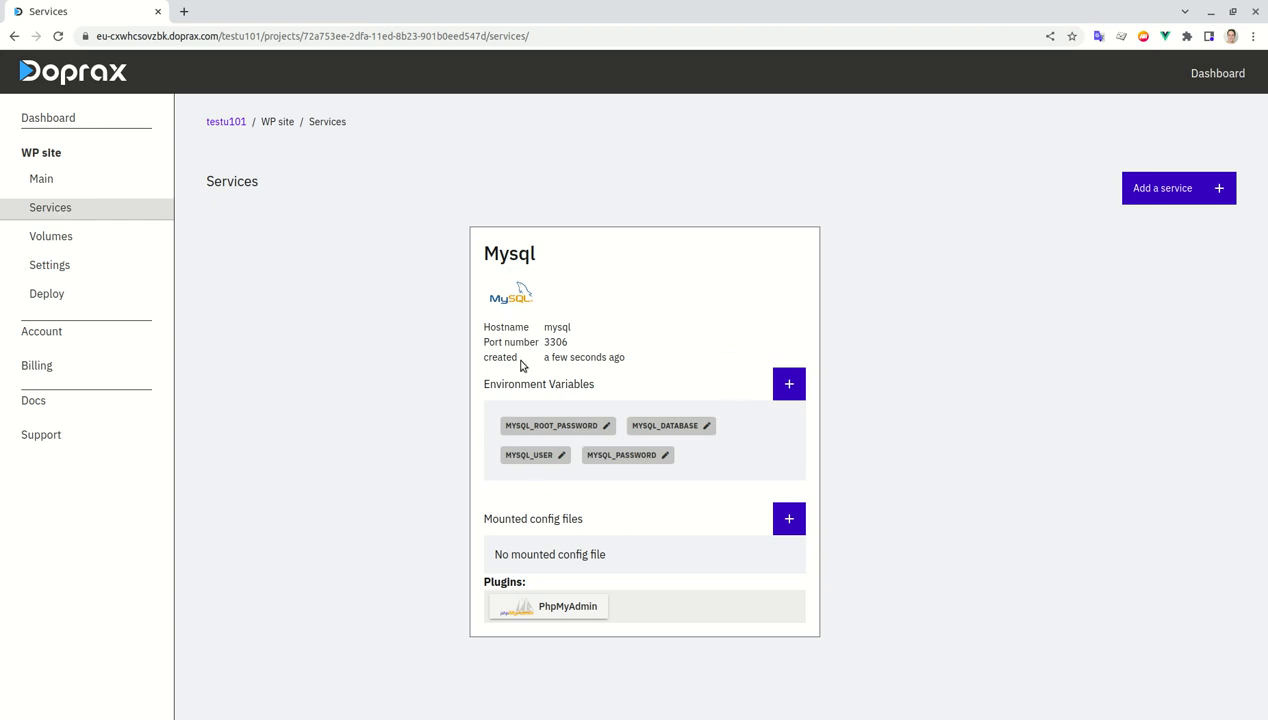
pyautogui.click(51, 243)
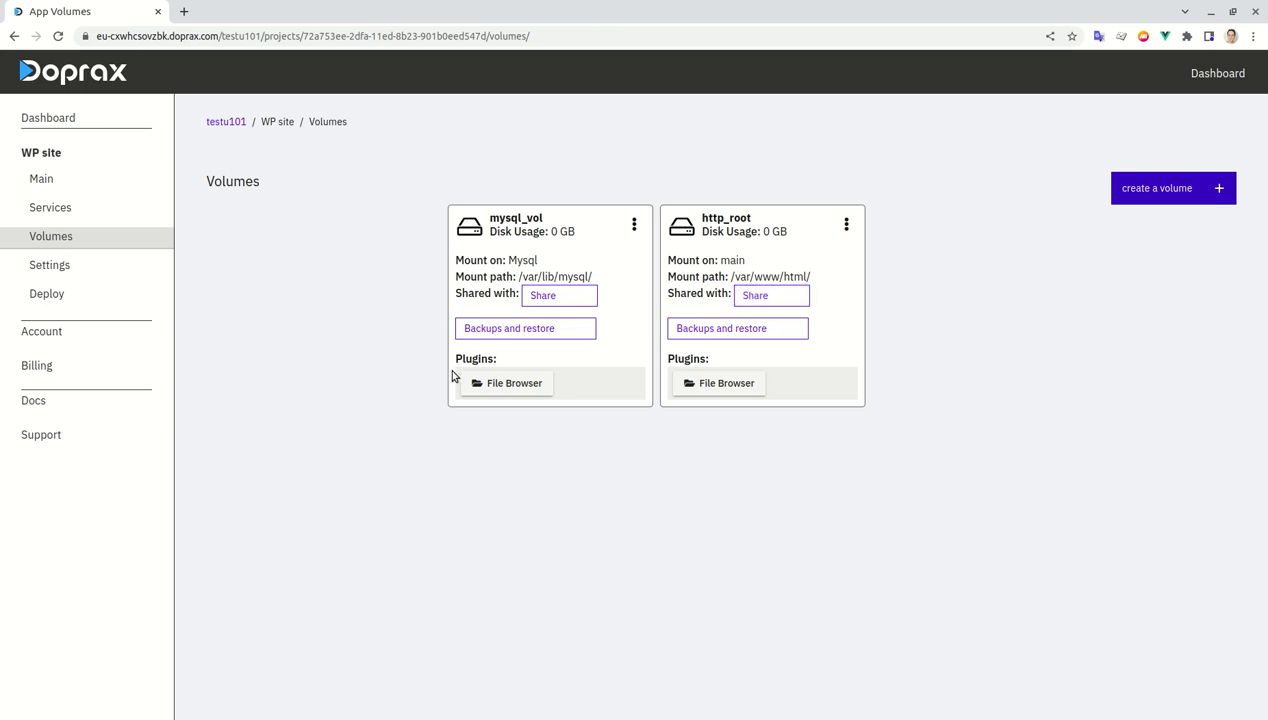
pyautogui.click(60, 270)
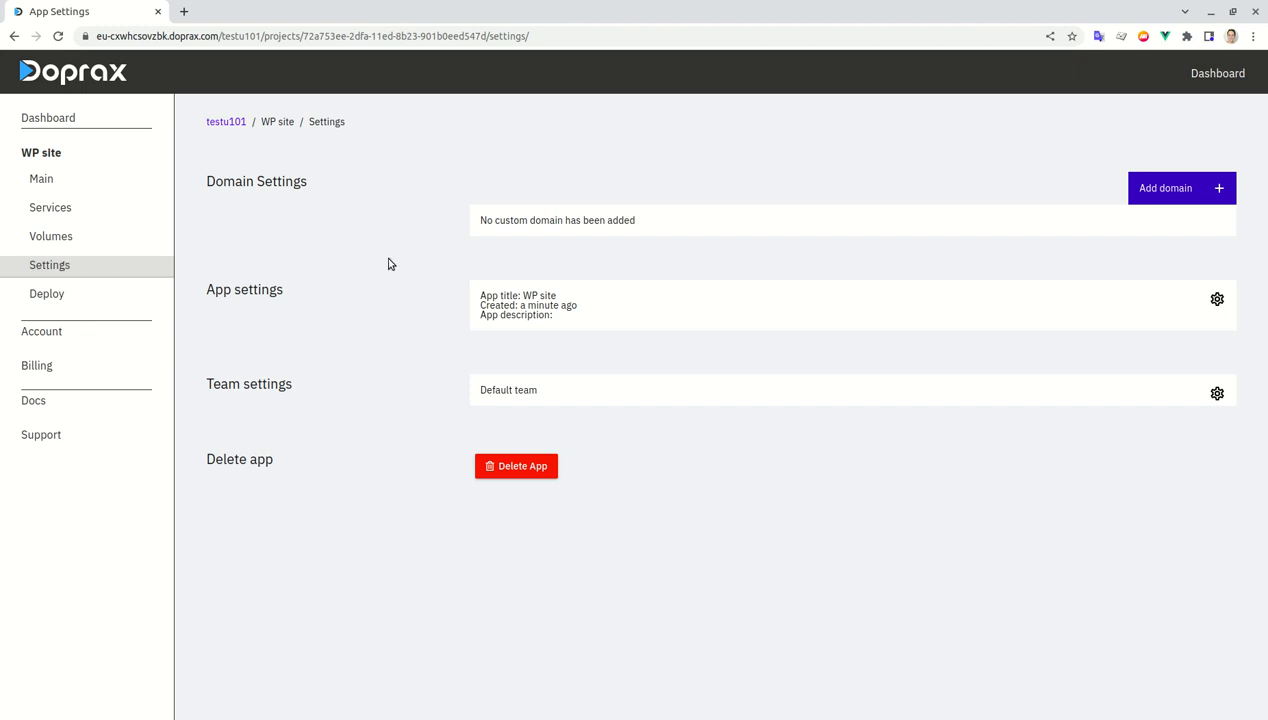
pyautogui.click(1153, 192)
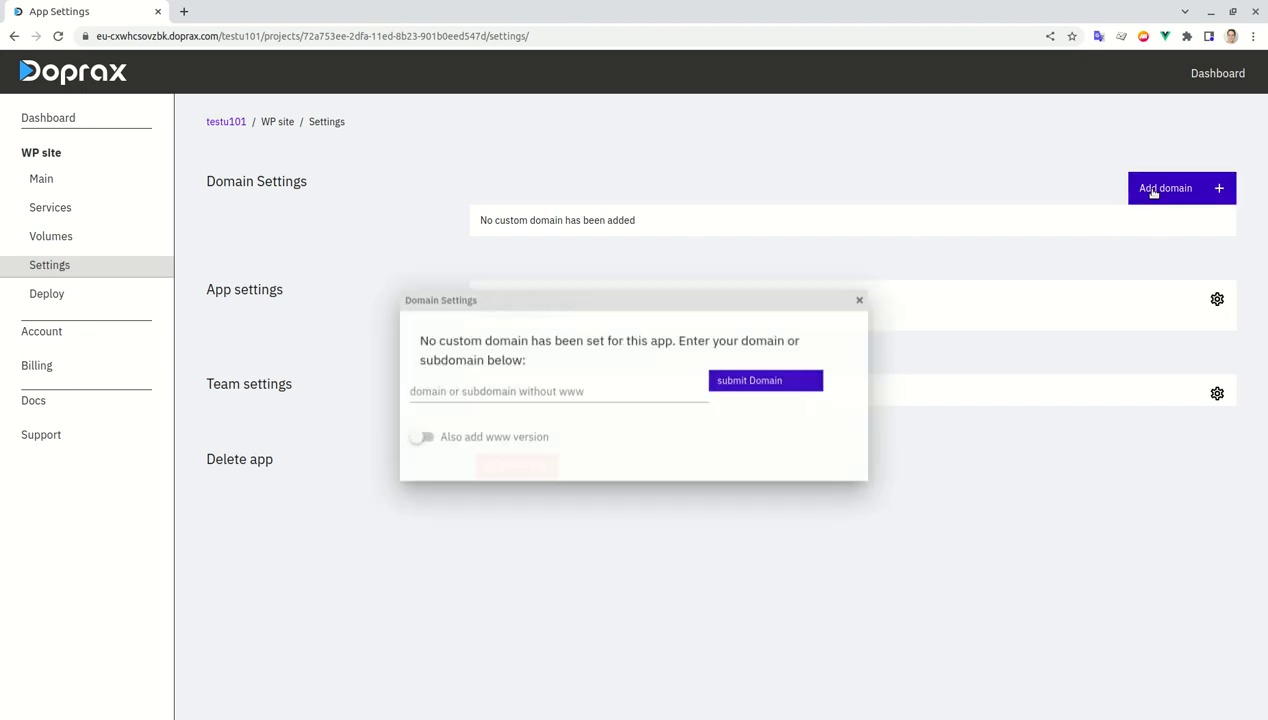
pyautogui.click(498, 392)
pyautogui.click(864, 298)
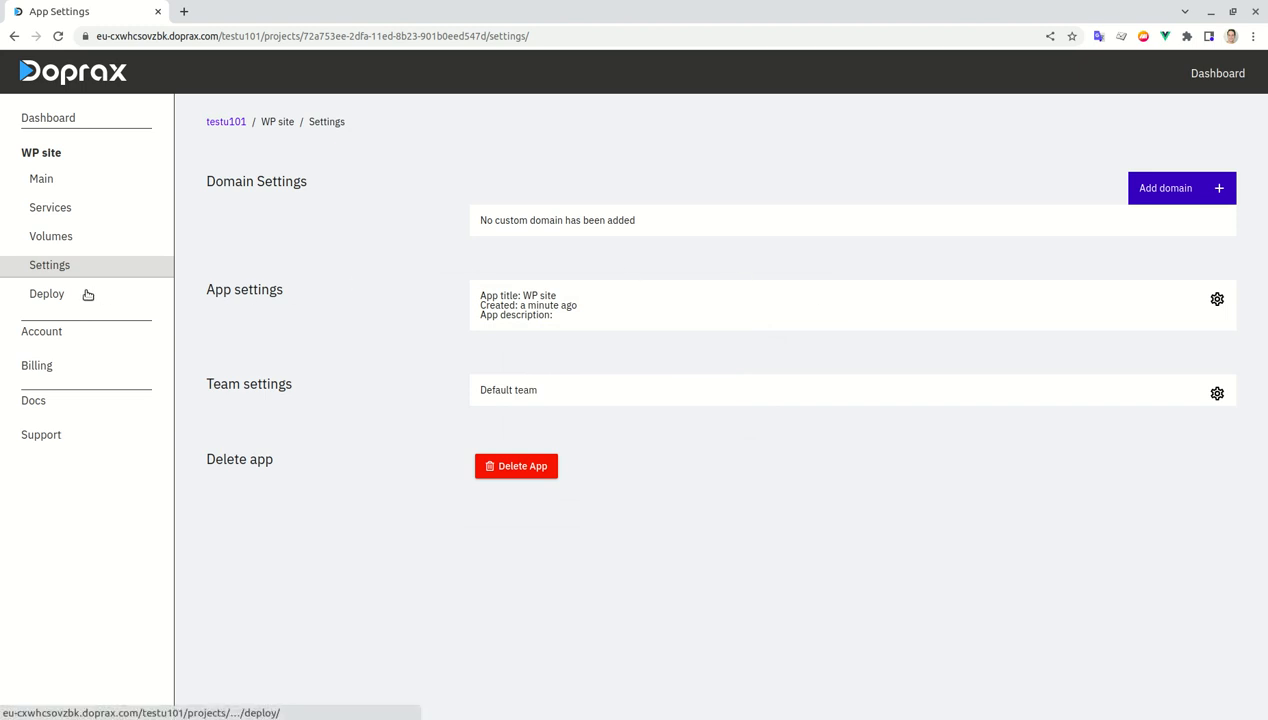
# Check the app URL and the Main and Mysql services on the Deploy page, and start the whole app
pyautogui.click(47, 293)
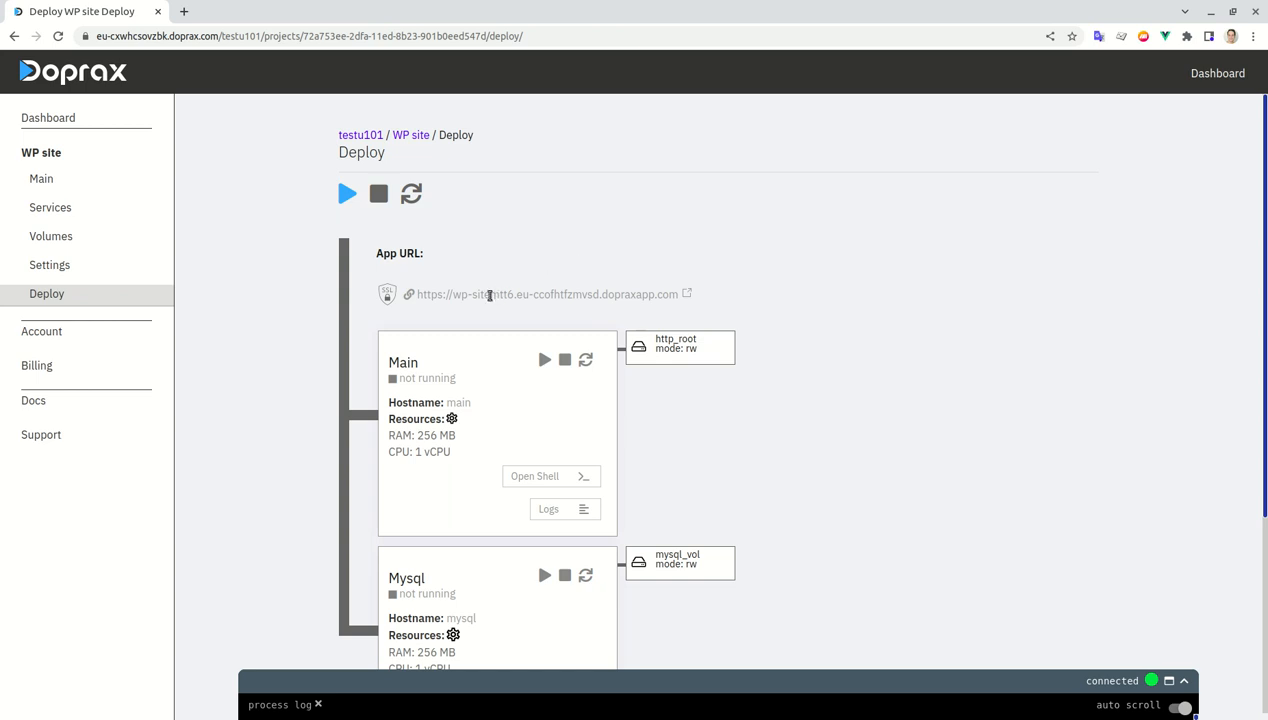
pyautogui.moveTo(465, 295); pyautogui.dragTo(559, 292)
pyautogui.click(597, 268)
pyautogui.scroll(-1, 510, 427)
pyautogui.scroll(-1, 510, 427)
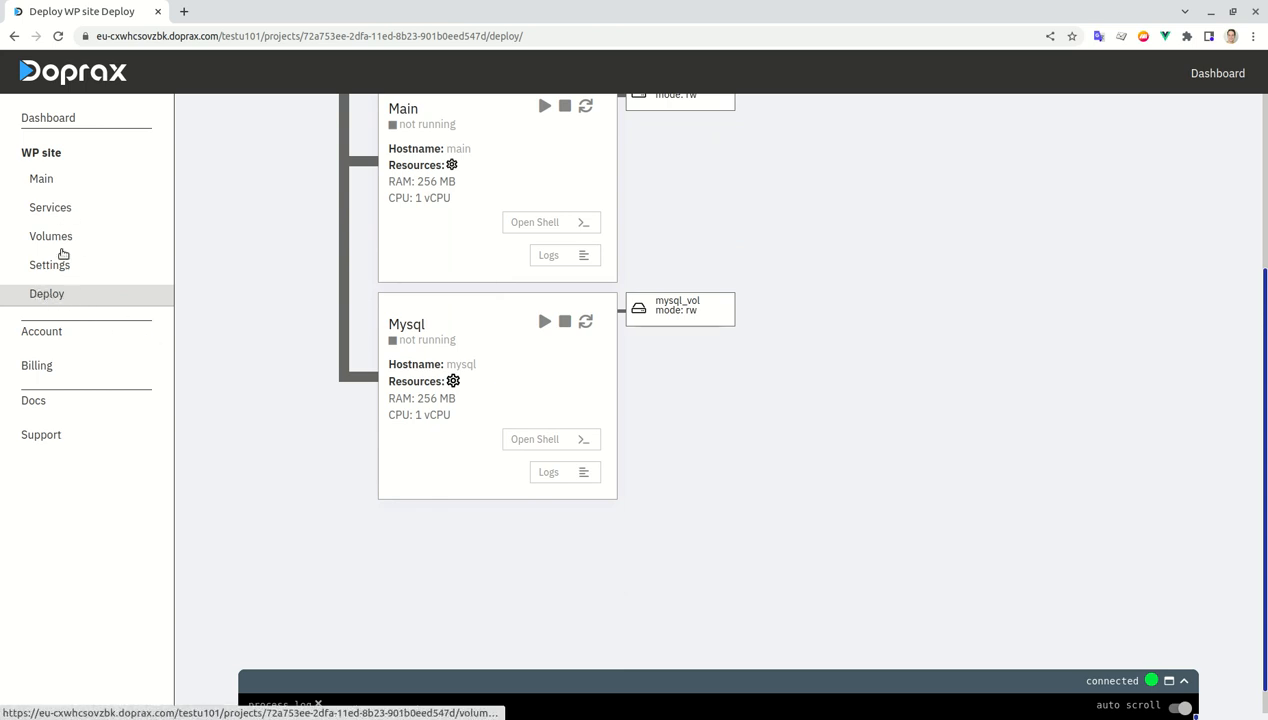
pyautogui.scroll(2, 303, 410)
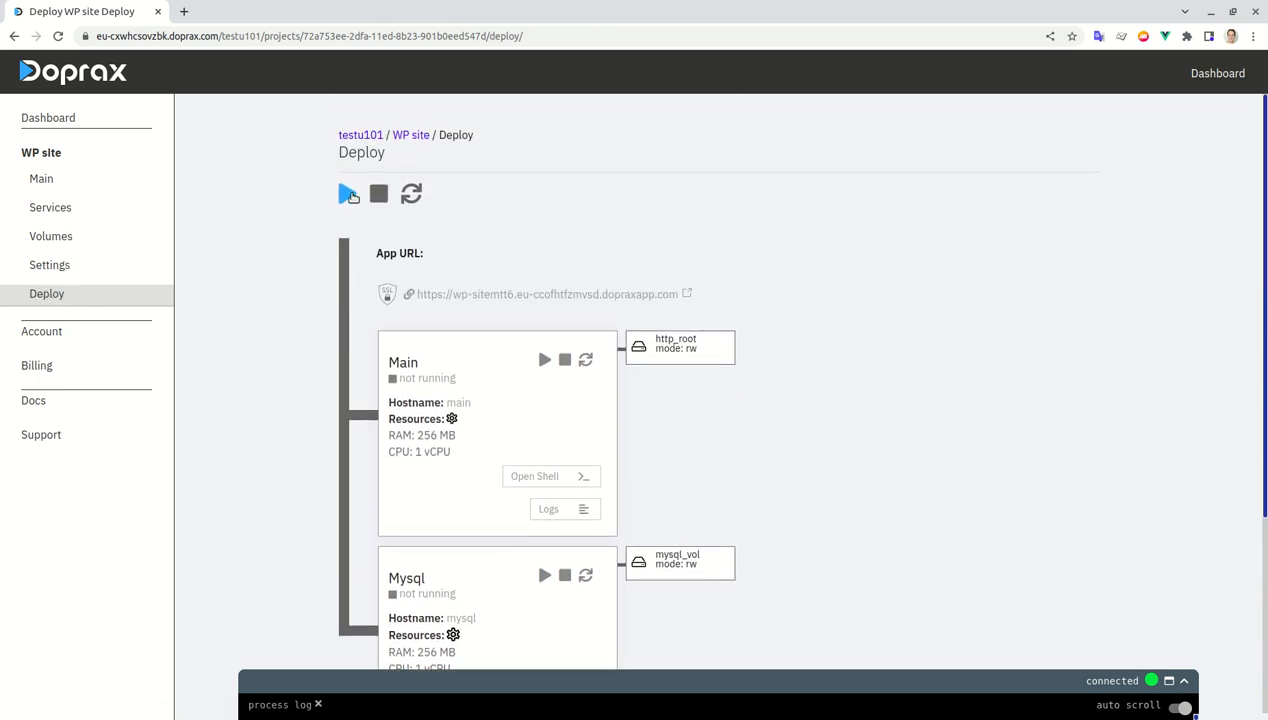
pyautogui.click(347, 192)
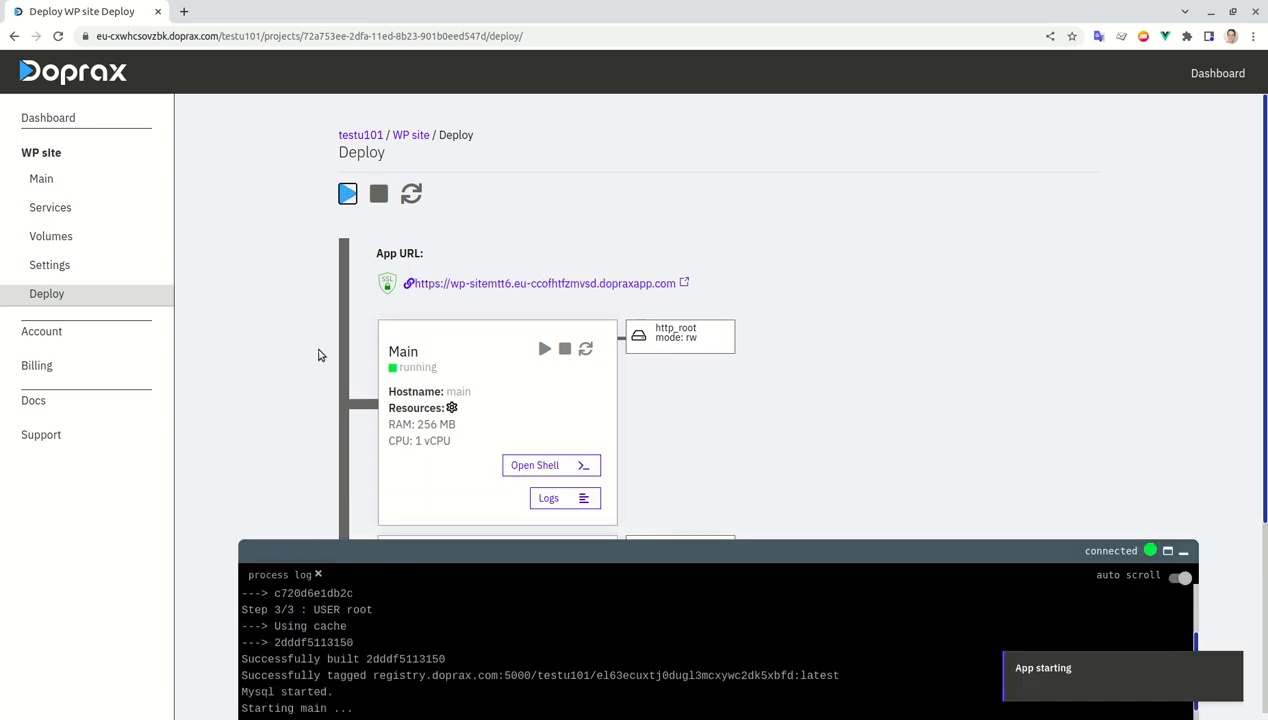
# View the logs of the Mysql service and of the Main service
pyautogui.scroll(-3, 327, 414)
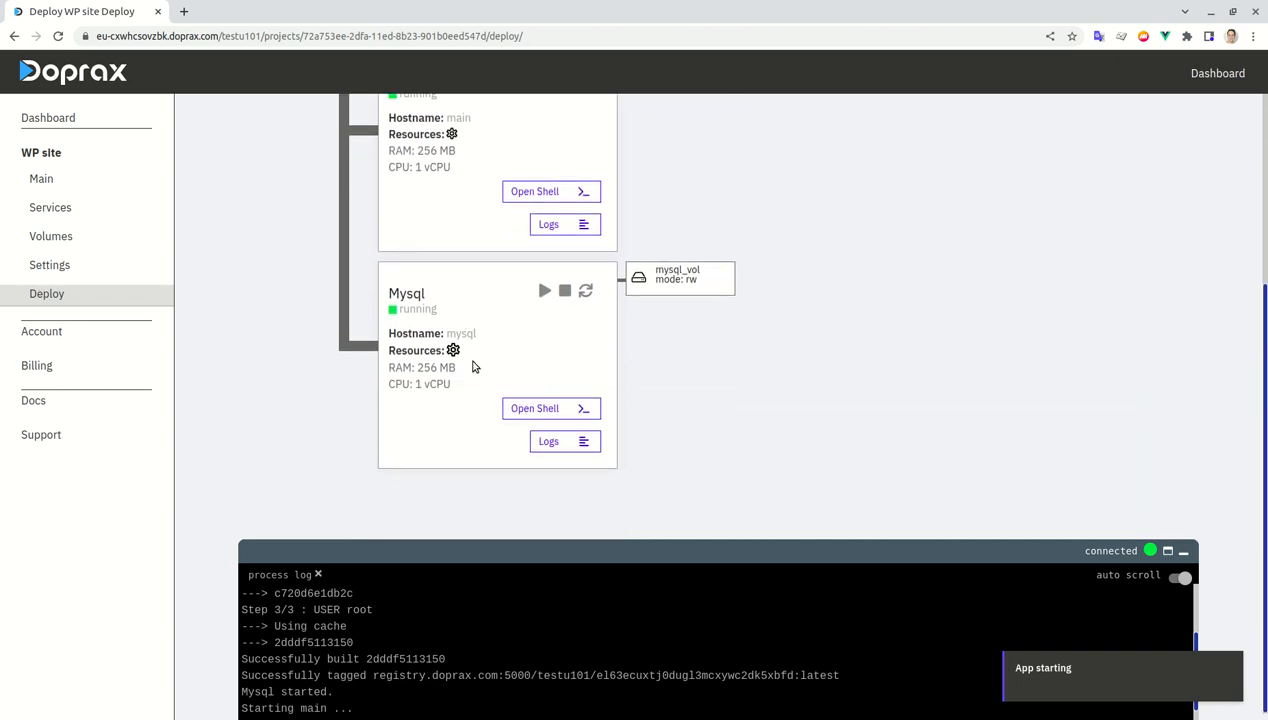
pyautogui.click(578, 444)
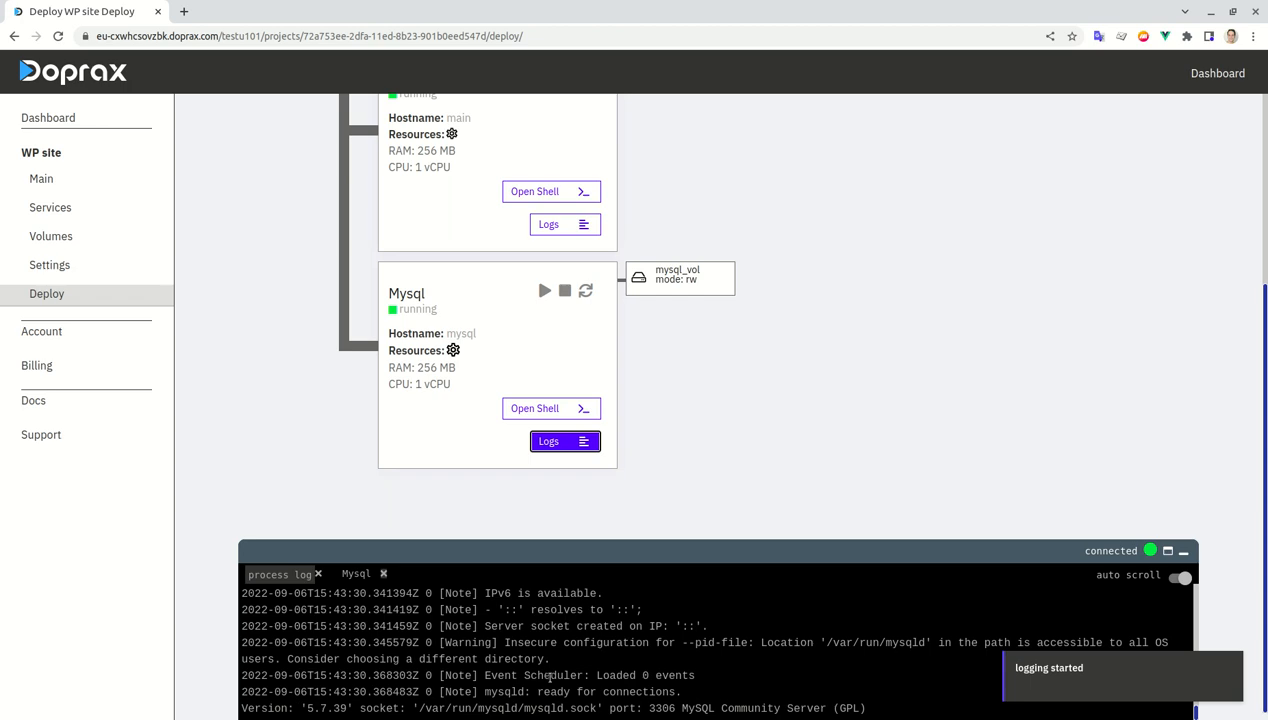
pyautogui.scroll(2, 671, 498)
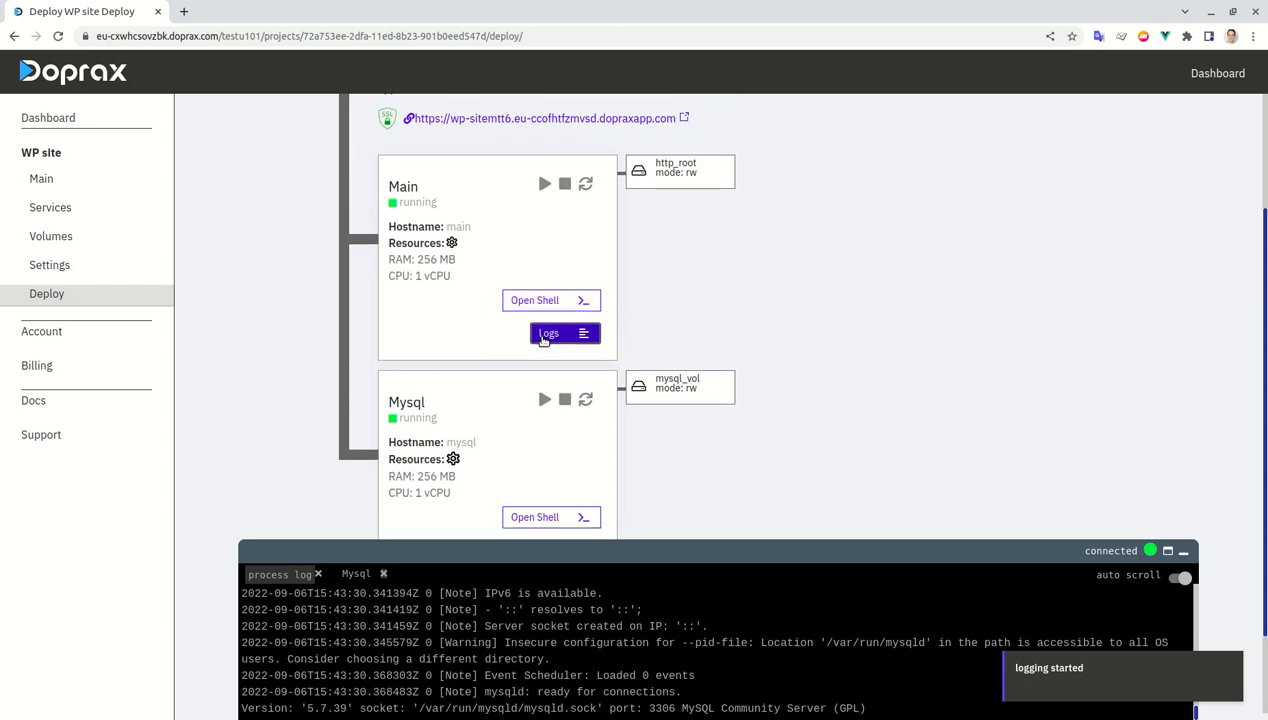
pyautogui.click(548, 334)
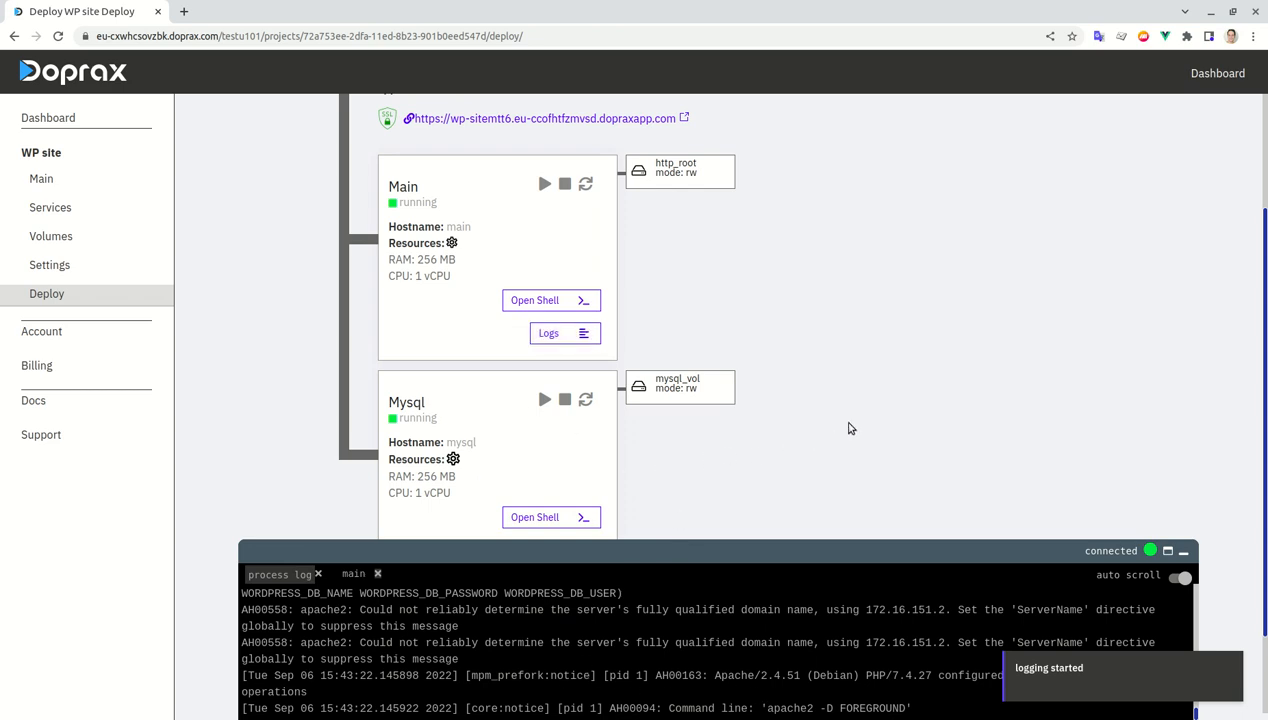
# Open the deployed app's URL and continue the WordPress installation in English (United States)
pyautogui.scroll(2, 850, 426)
pyautogui.scroll(1, 852, 424)
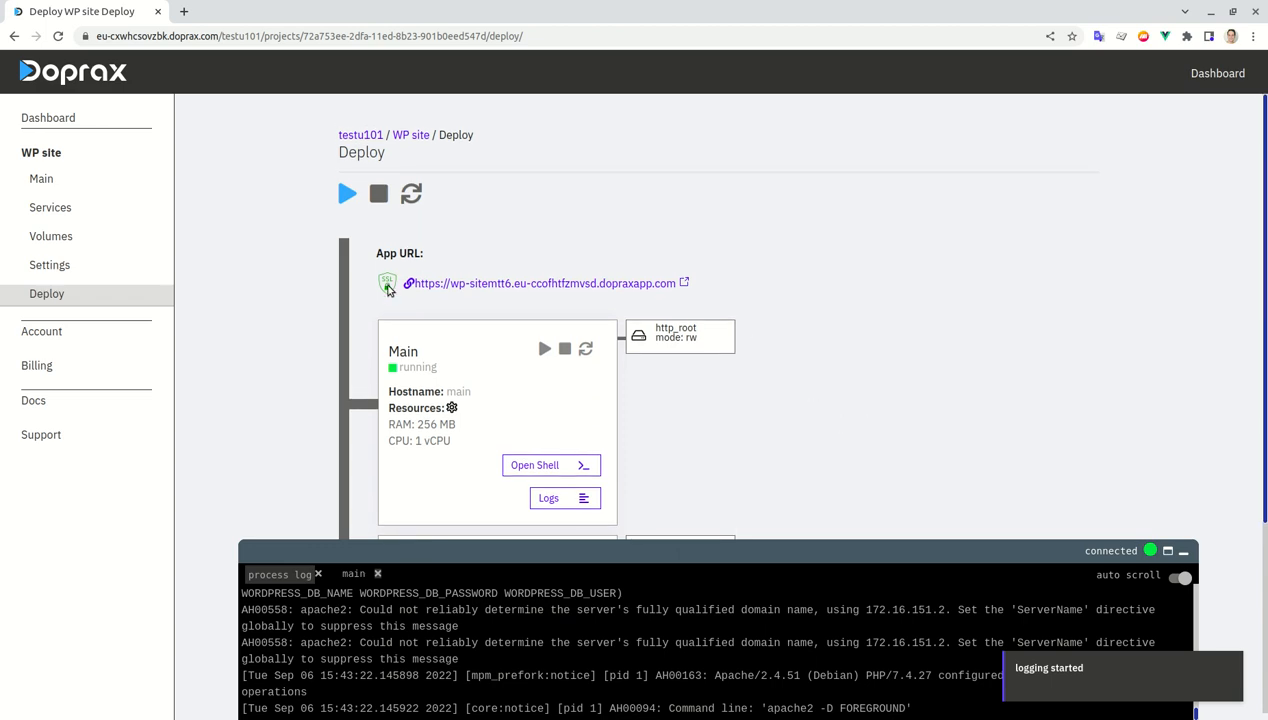
pyautogui.scroll(-4, 405, 360)
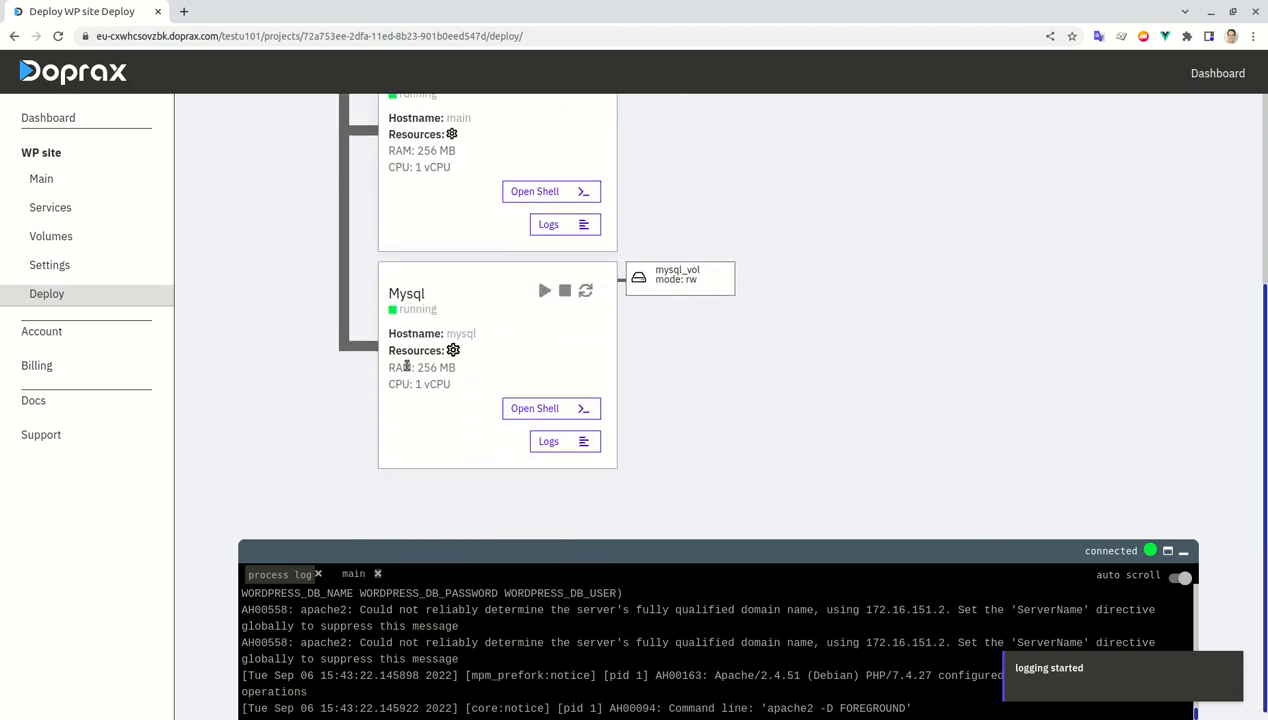
pyautogui.scroll(4, 405, 370)
pyautogui.click(484, 264)
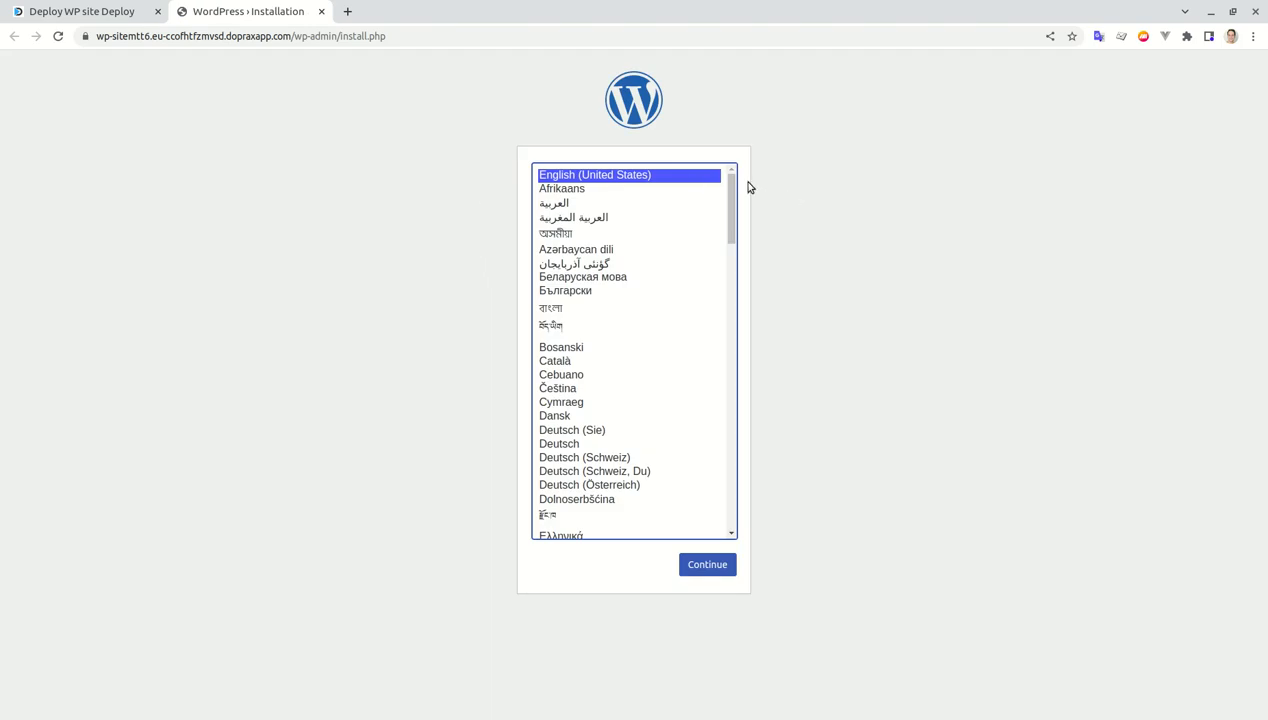
pyautogui.click(707, 565)
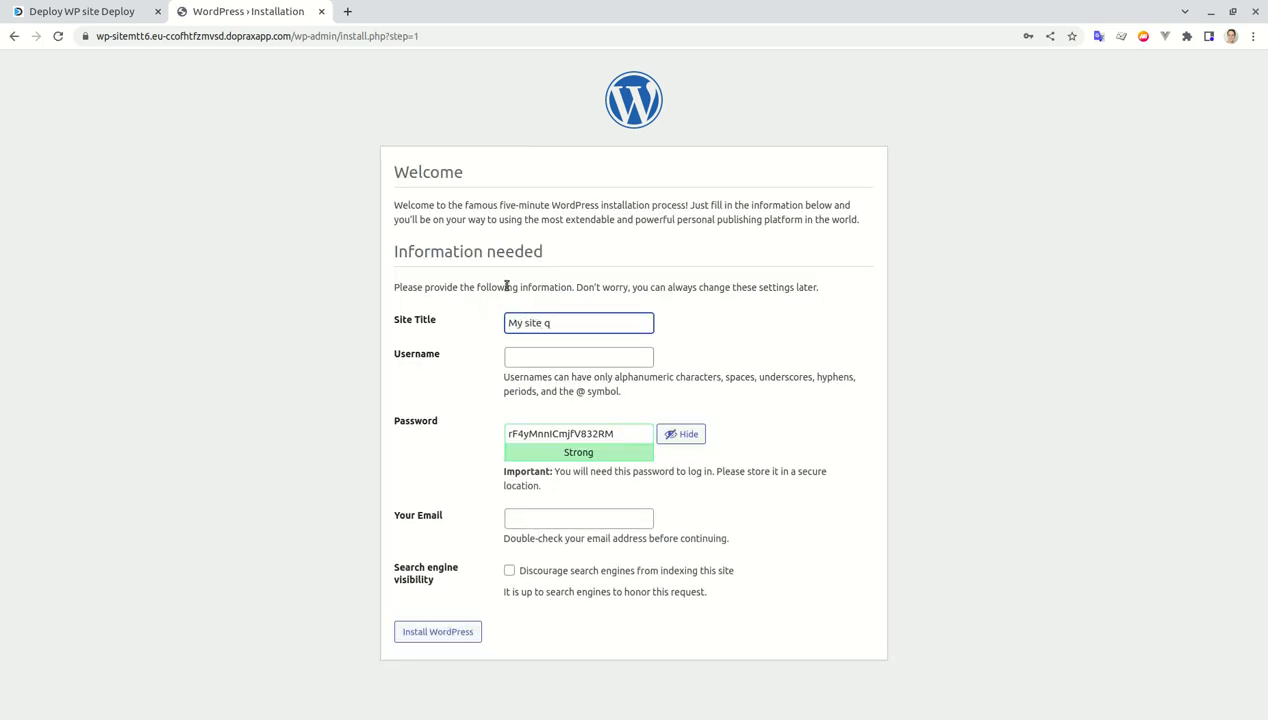
# Fill in the WordPress site information with the title "My site", the administrator's username and the contact e-mail, keeping the generated password
pyautogui.click(554, 357)
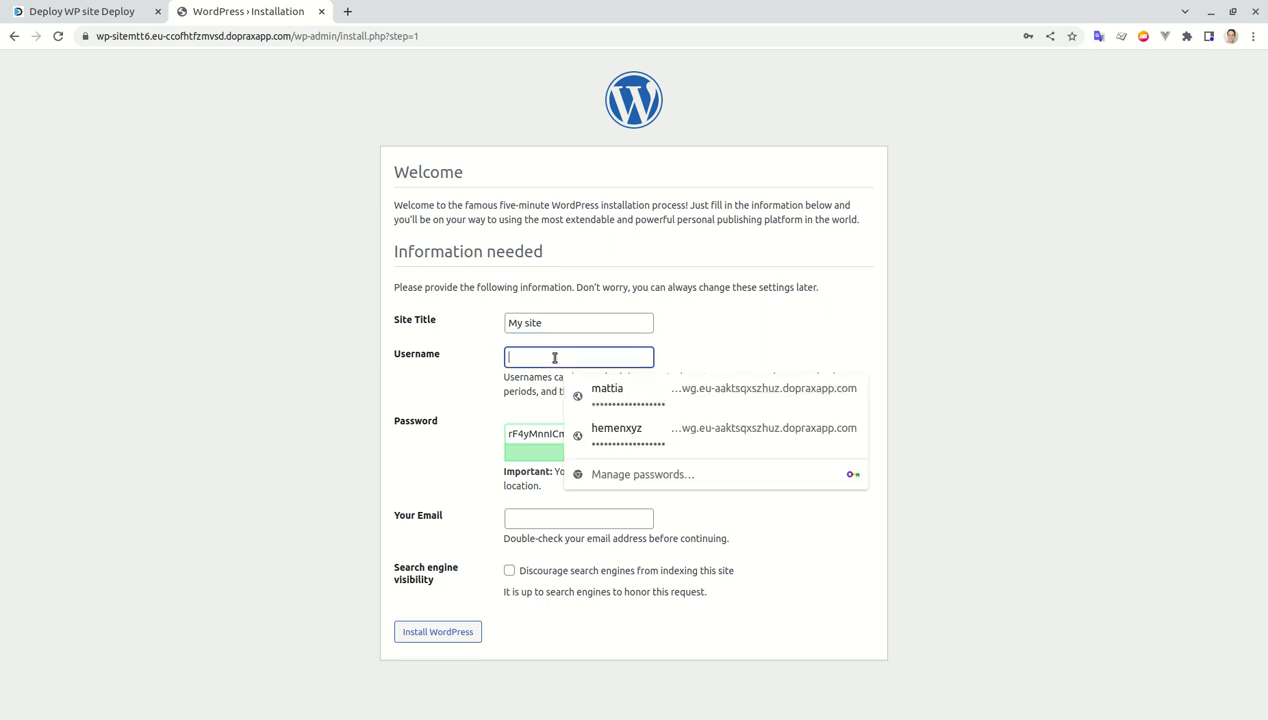
pyautogui.write('hemen')
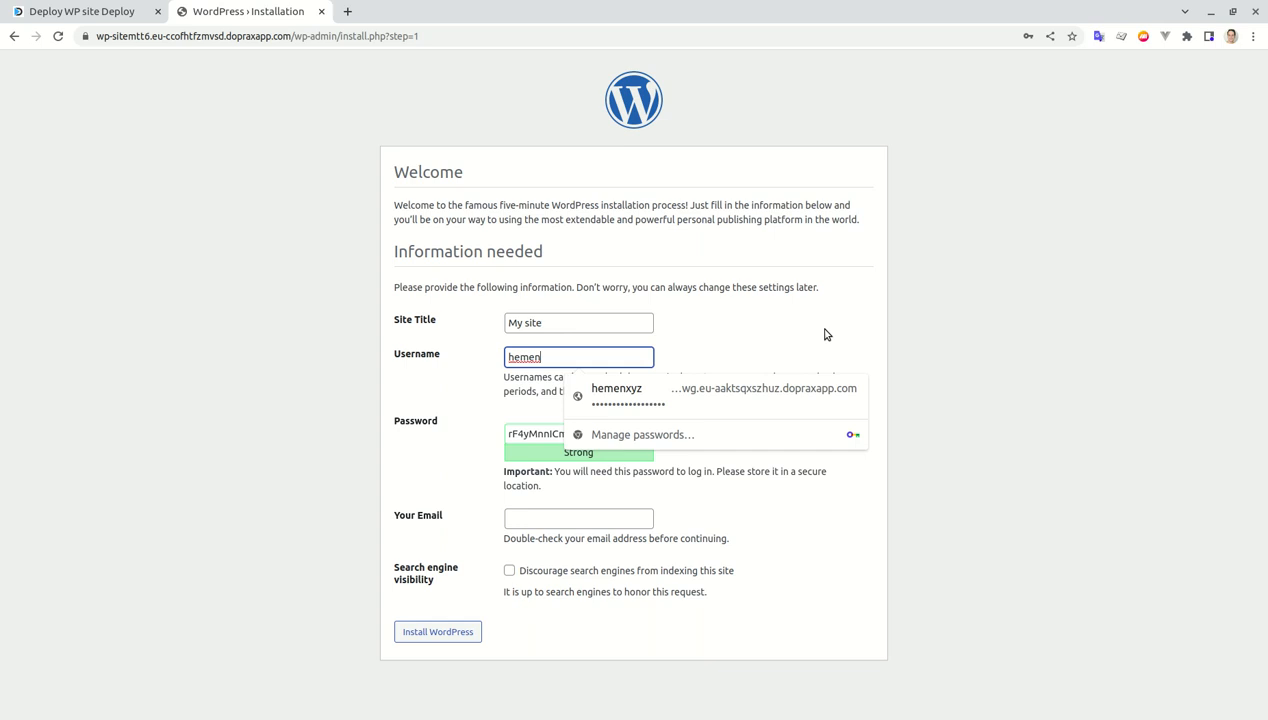
pyautogui.click(1000, 337)
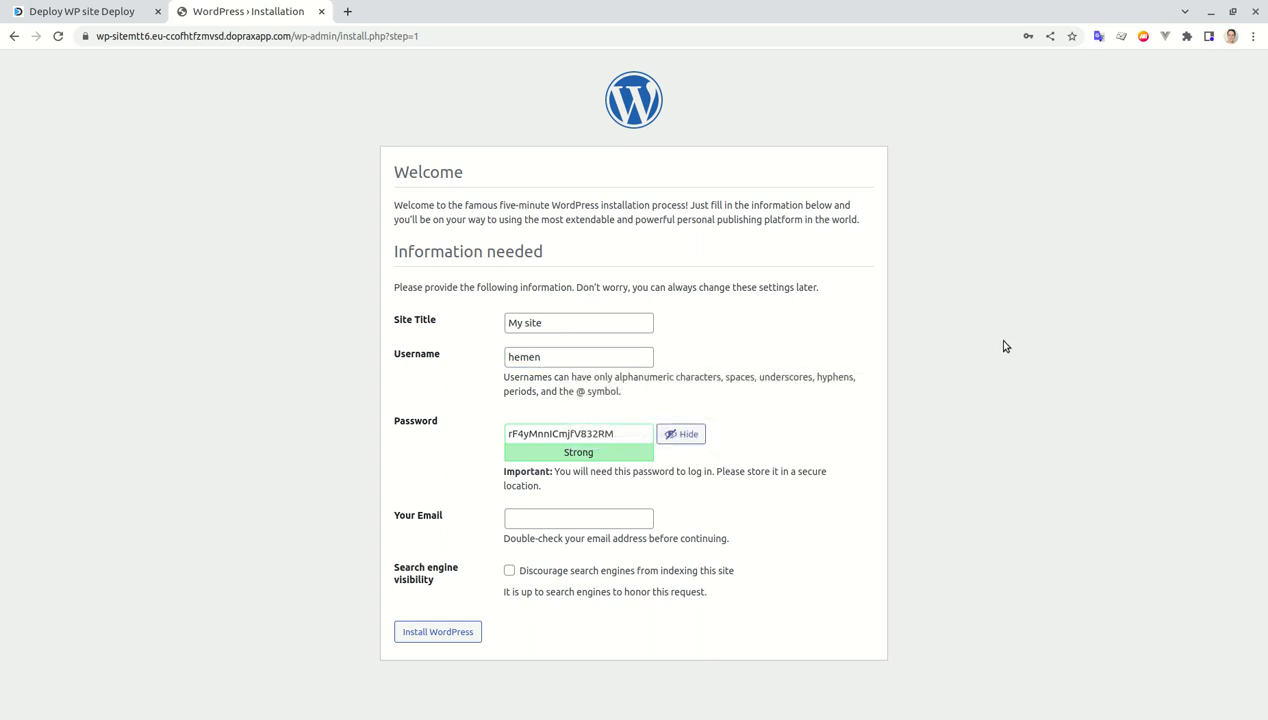
pyautogui.click(601, 328)
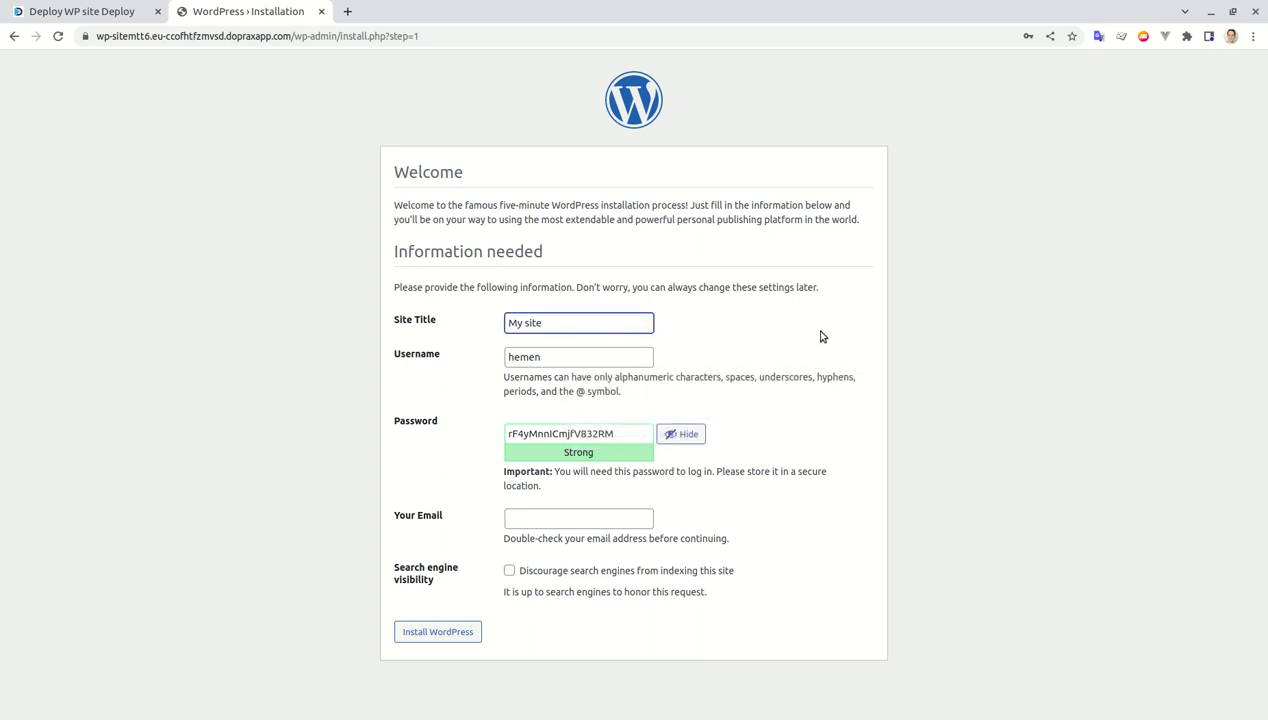
pyautogui.click(580, 518)
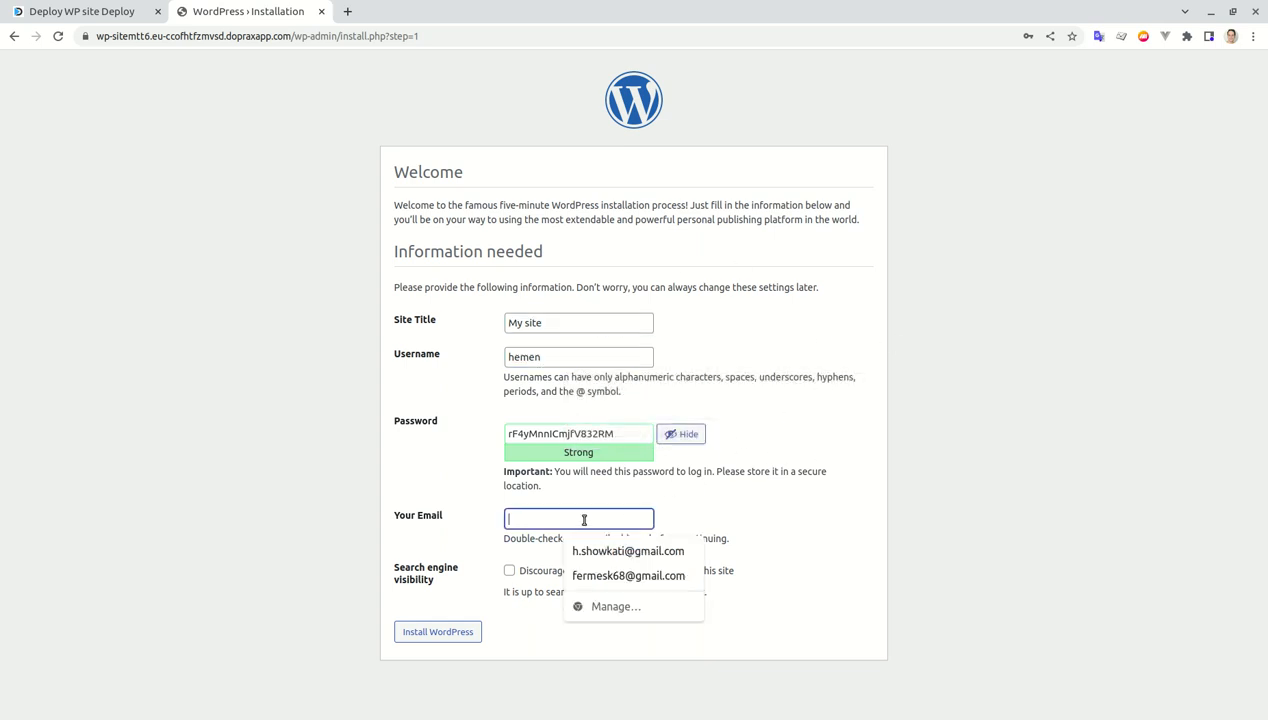
pyautogui.click(603, 551)
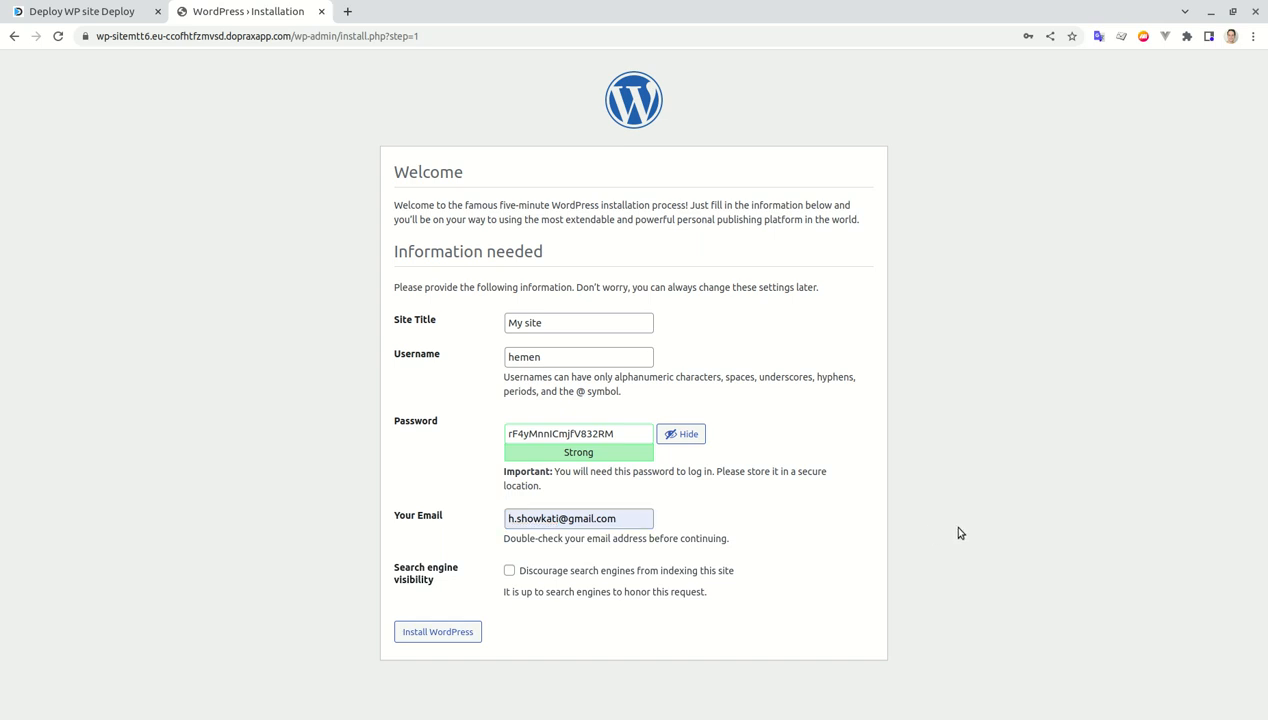
# Install WordPress with the entered information and save the new login in the browser's password manager
pyautogui.click(434, 632)
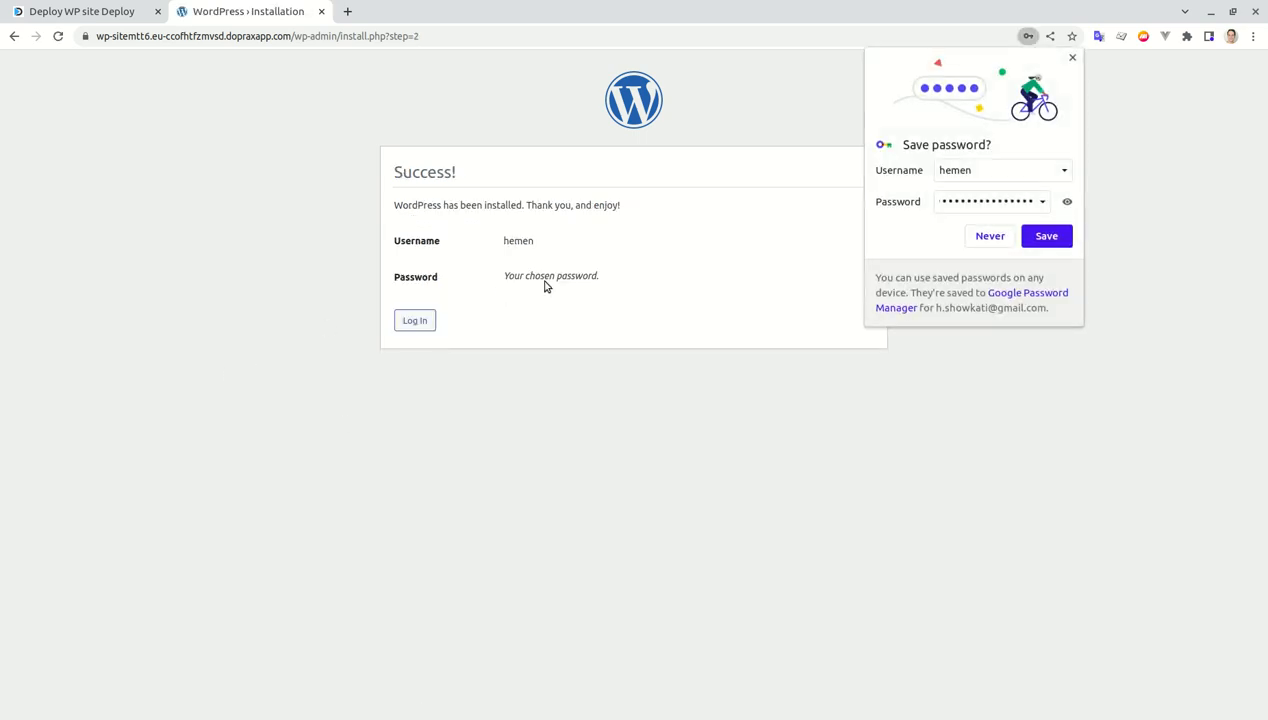
pyautogui.click(1047, 238)
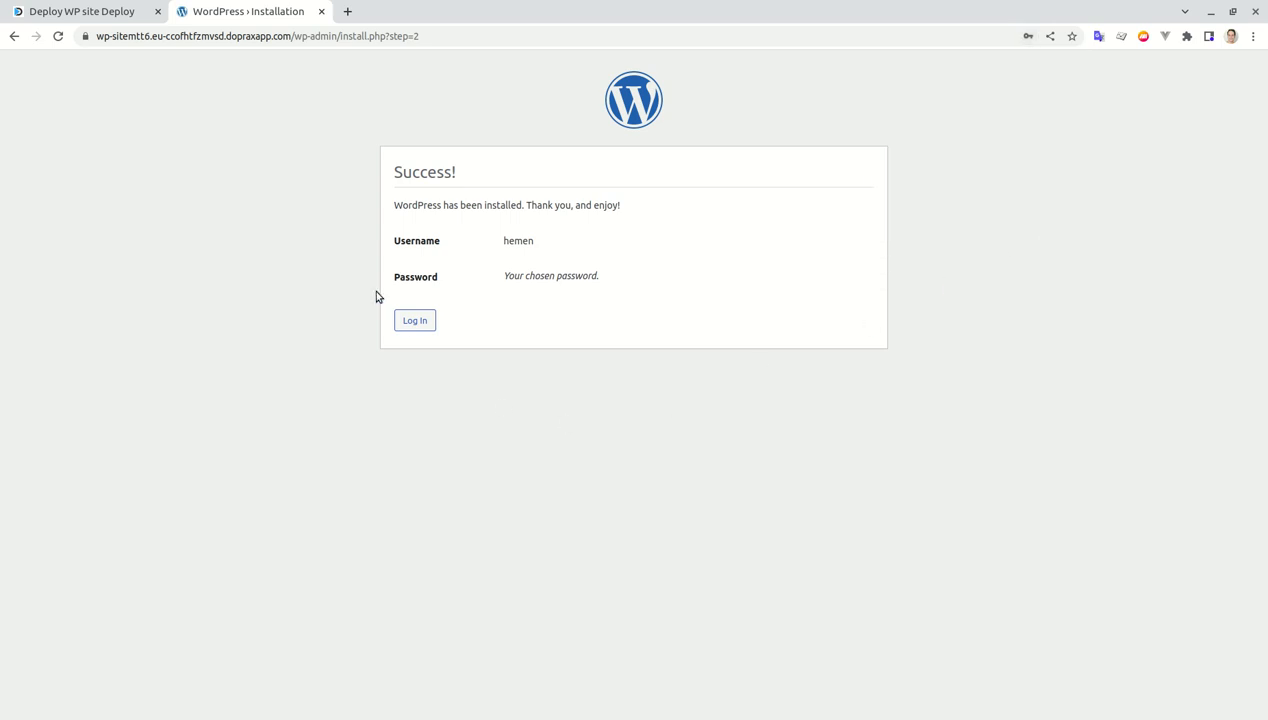
# Continue to the WordPress login page, reload it past the maintenance notice, and log in with the saved credentials
pyautogui.click(408, 321)
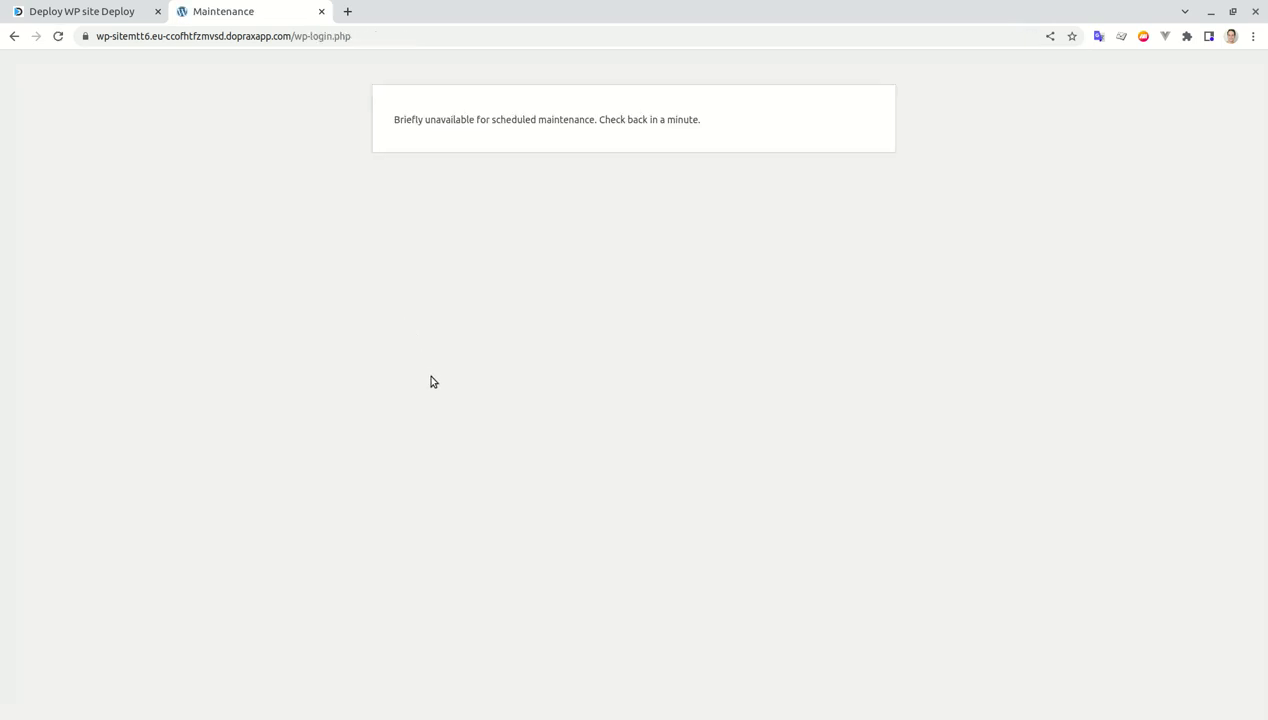
pyautogui.click(58, 36)
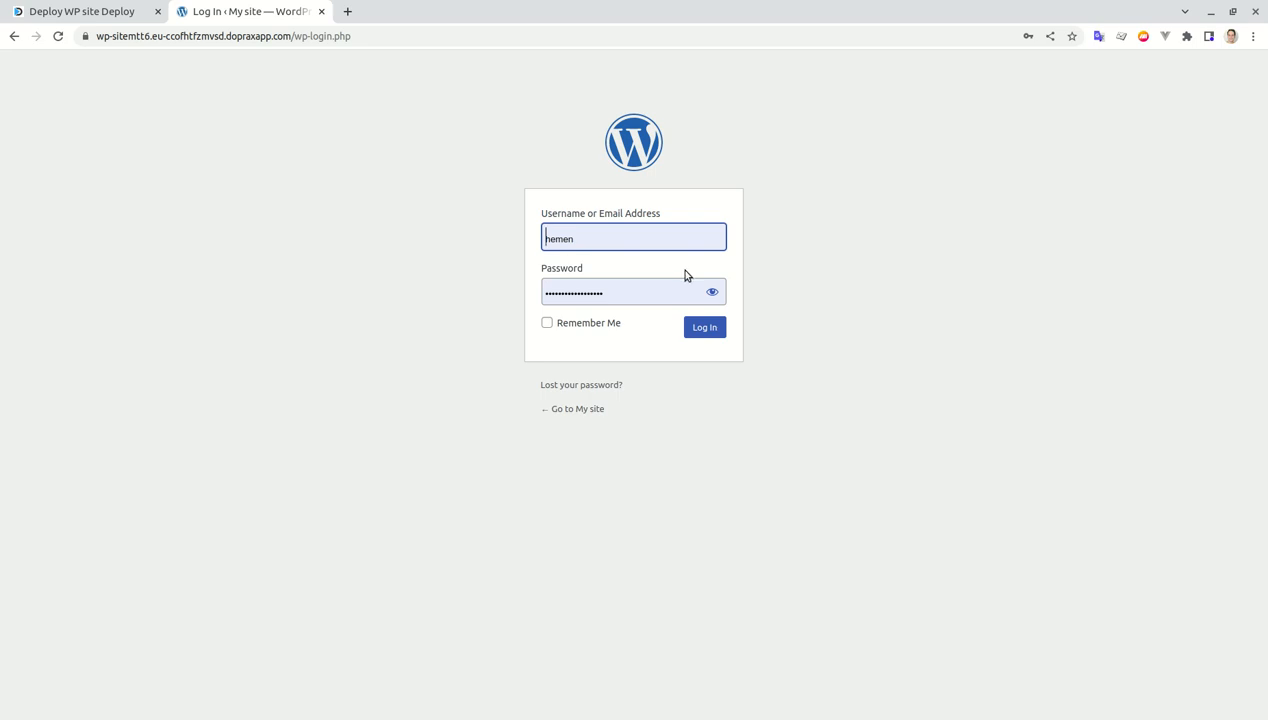
pyautogui.click(705, 328)
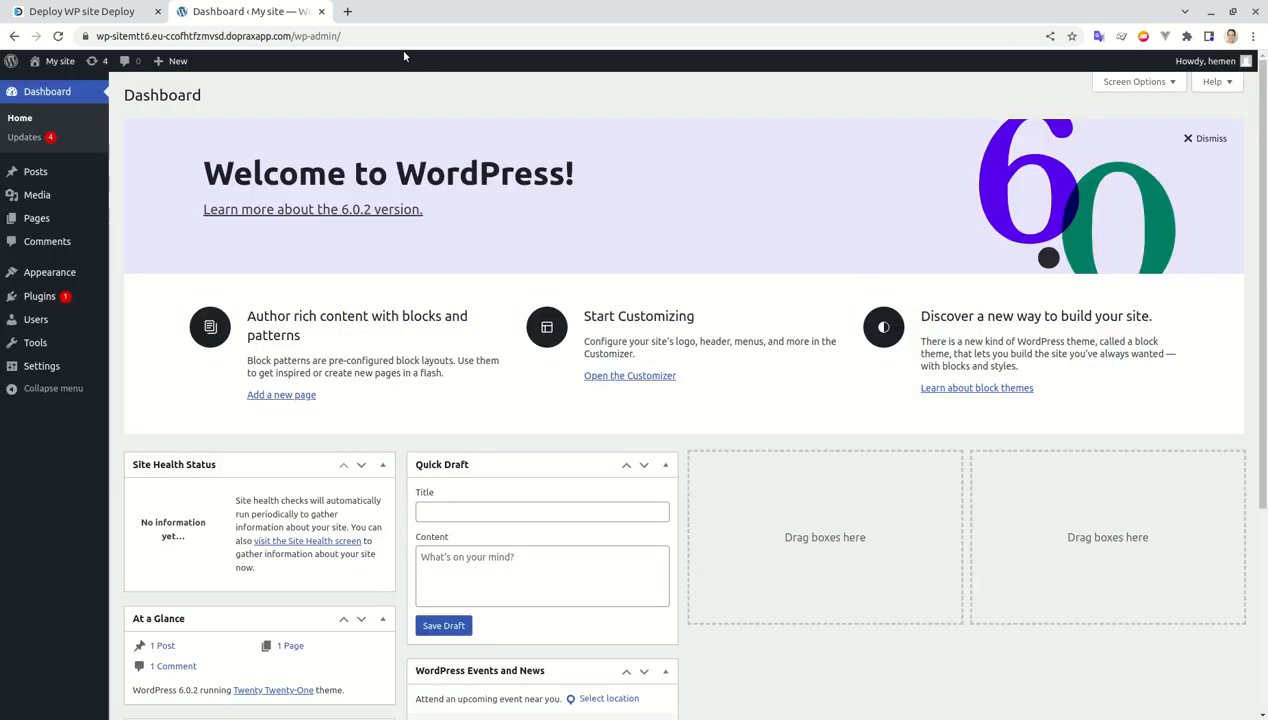
# Open the public site in a new tab from the WordPress dashboard and look over its front page
pyautogui.moveTo(84, 58)
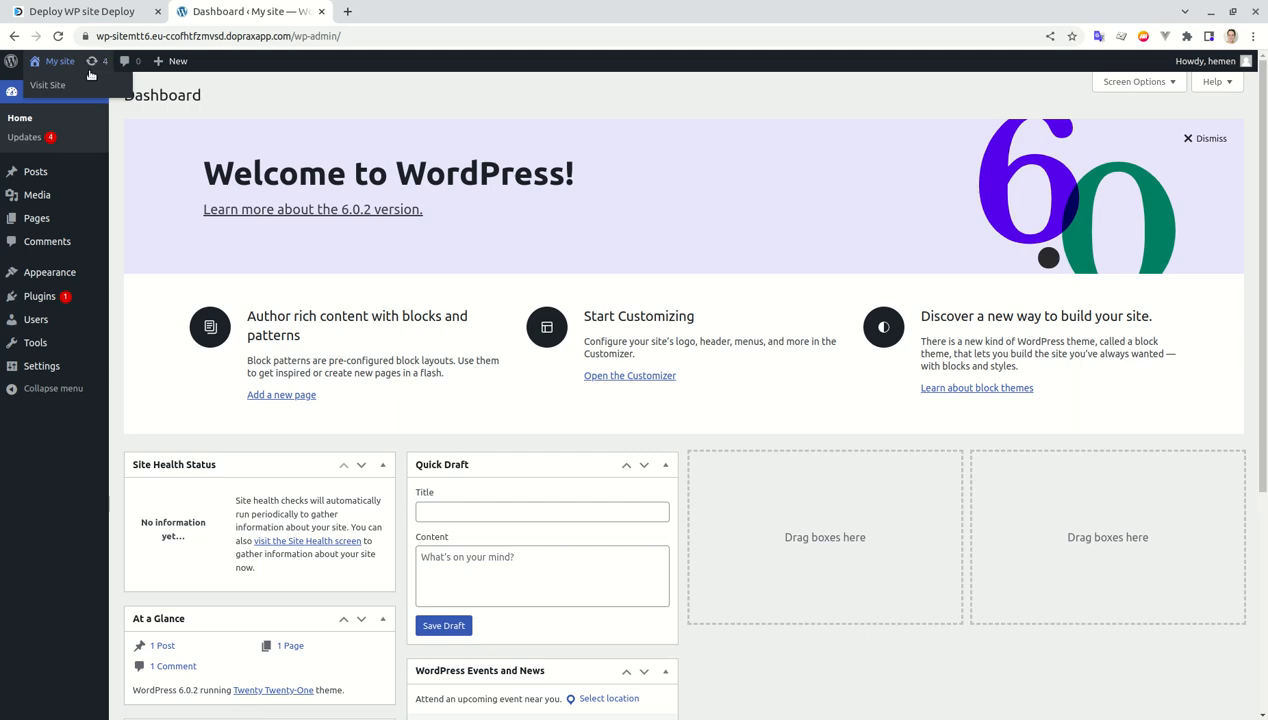
pyautogui.middleClick(89, 83)
pyautogui.click(425, 12)
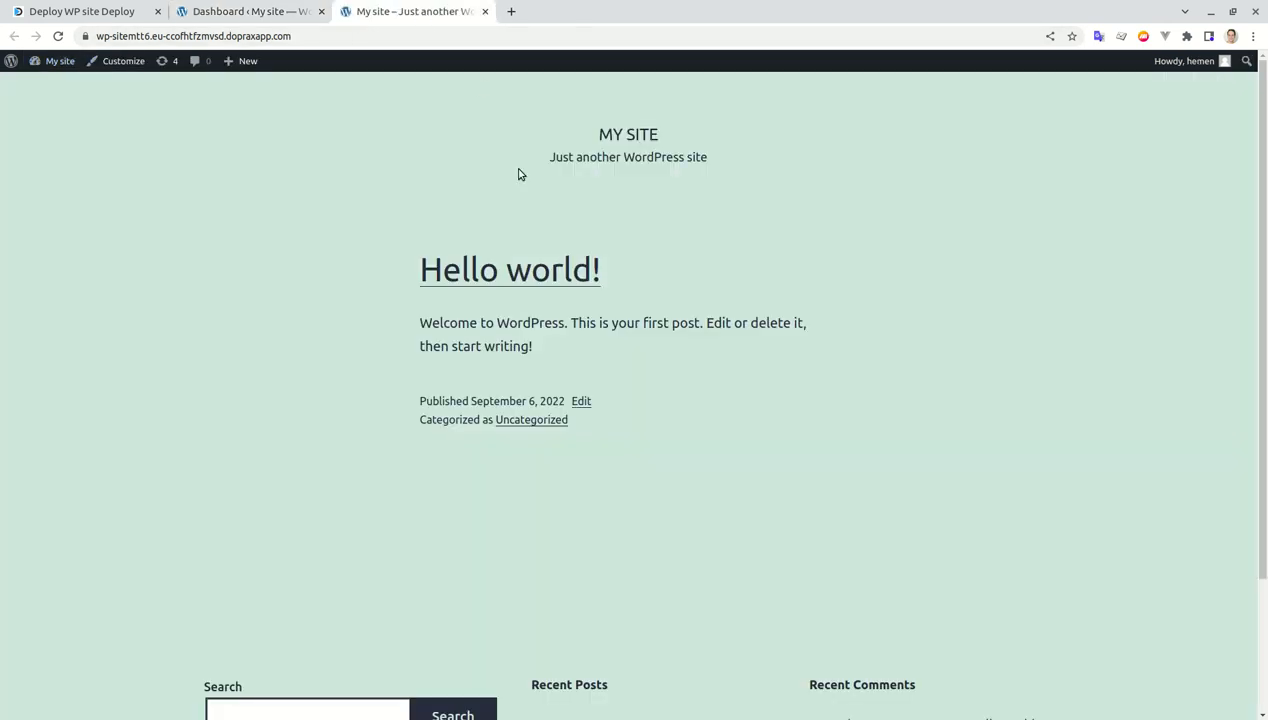
pyautogui.scroll(-2, 744, 303)
pyautogui.scroll(2, 742, 294)
# Open the "Hello world!" post for editing from the WordPress admin's posts list and dismiss the block editor welcome guide
pyautogui.click(250, 12)
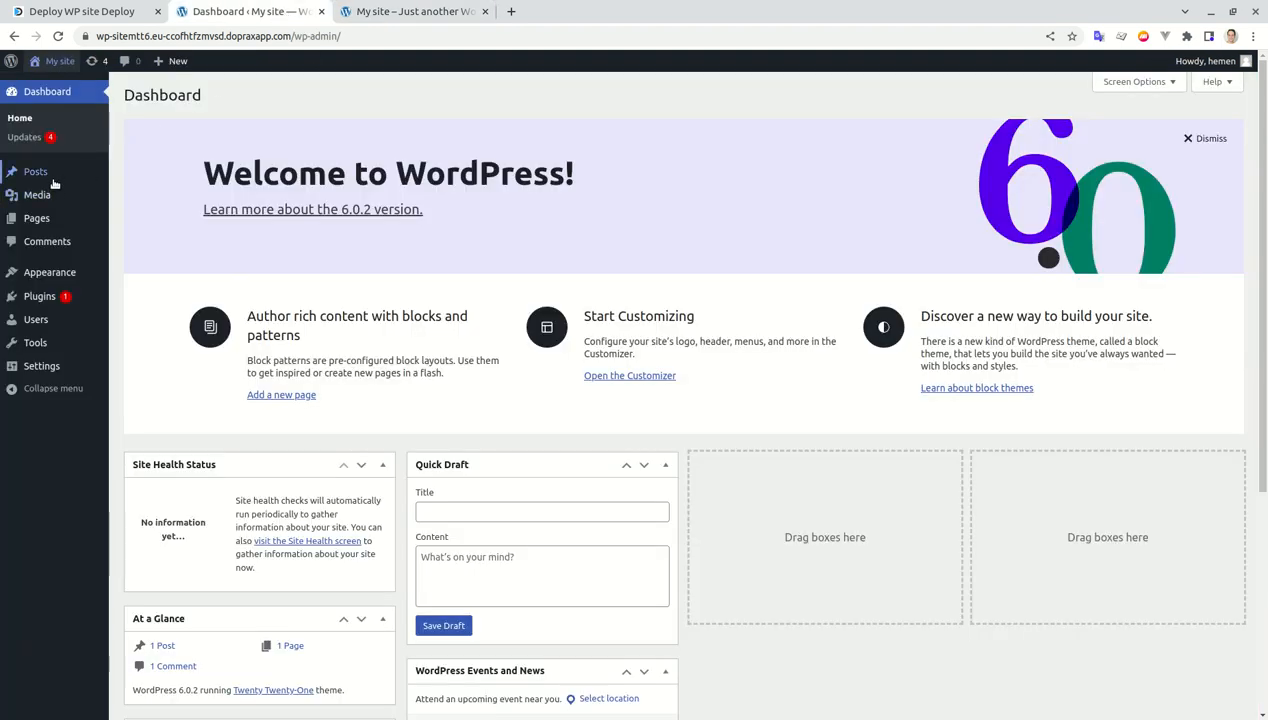
pyautogui.moveTo(40, 218)
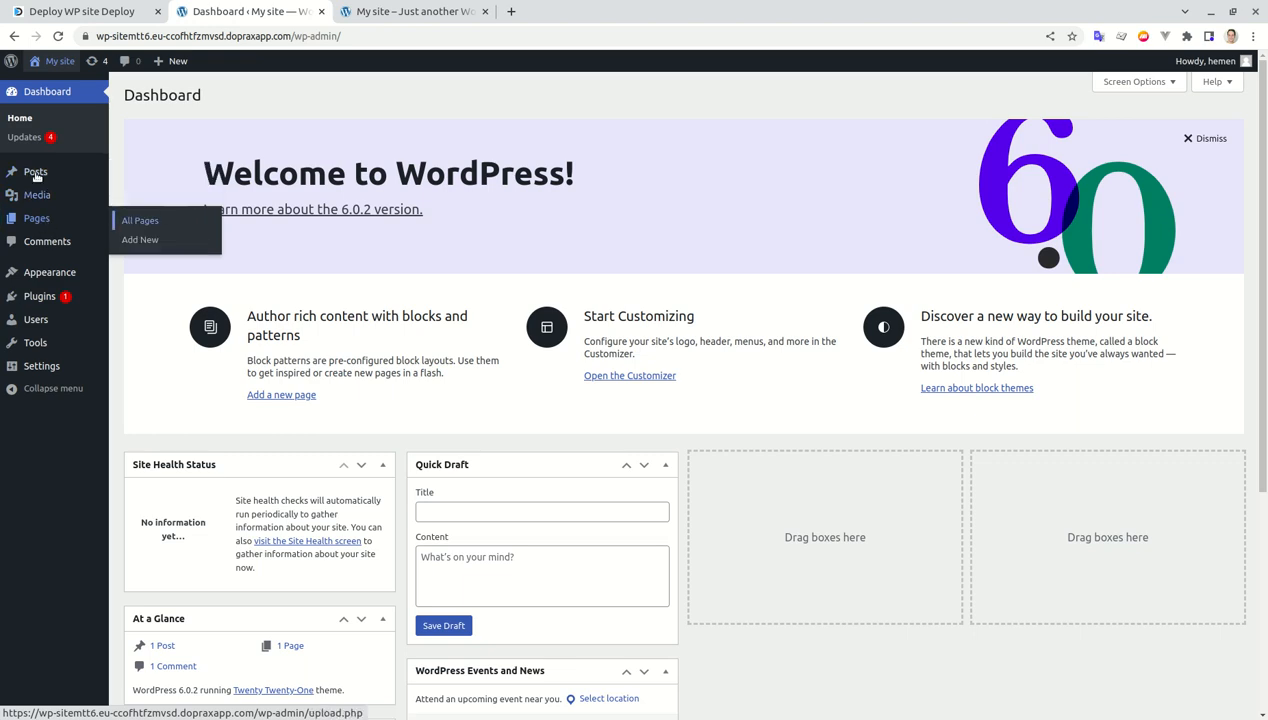
pyautogui.click(53, 173)
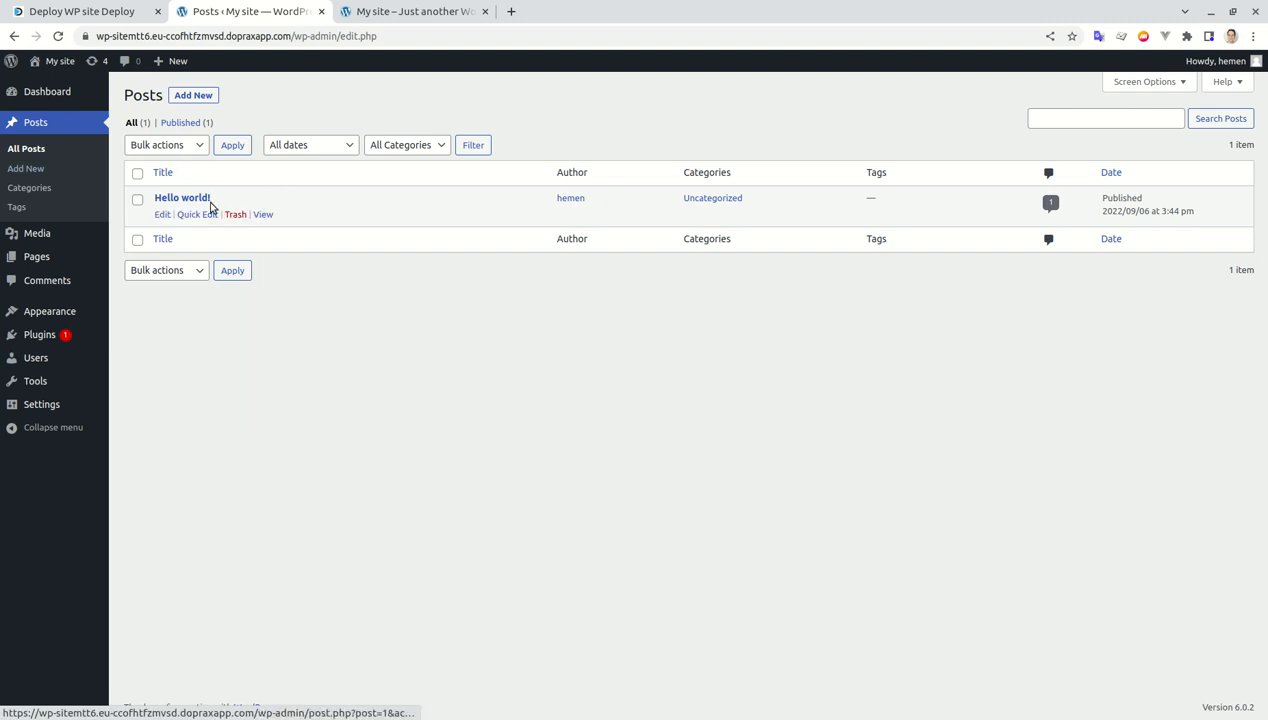
pyautogui.click(163, 215)
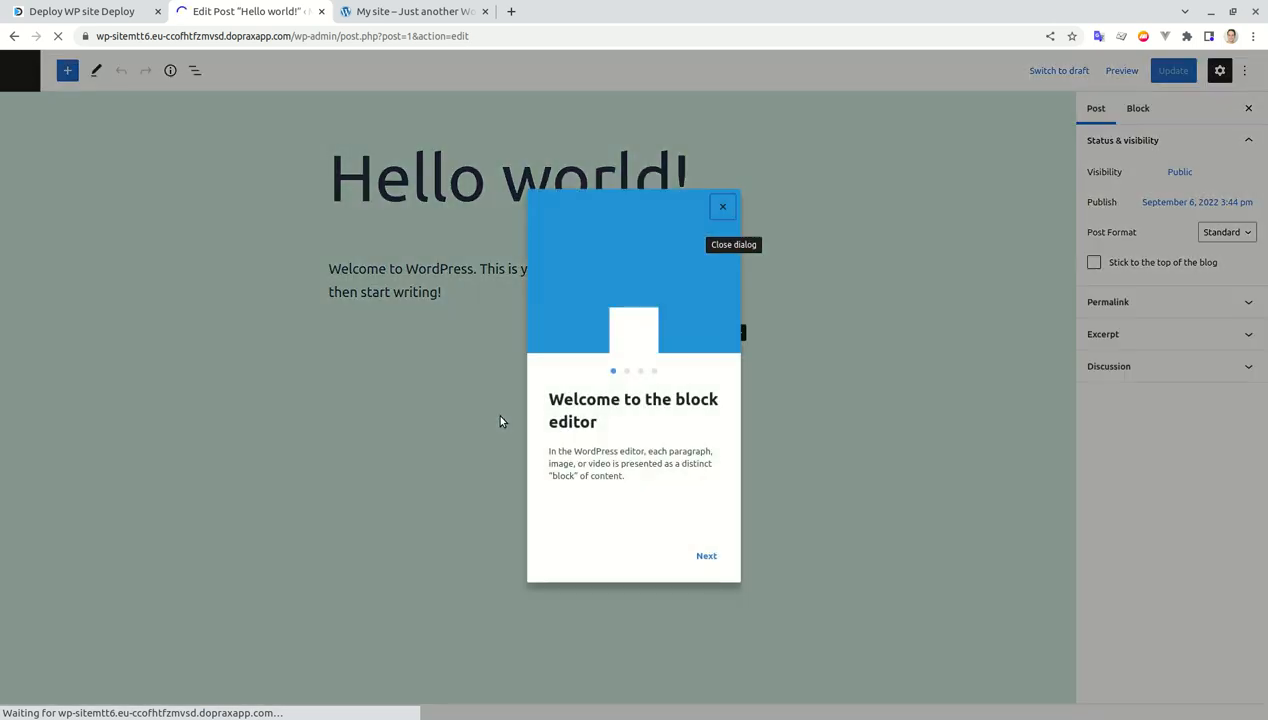
pyautogui.click(725, 208)
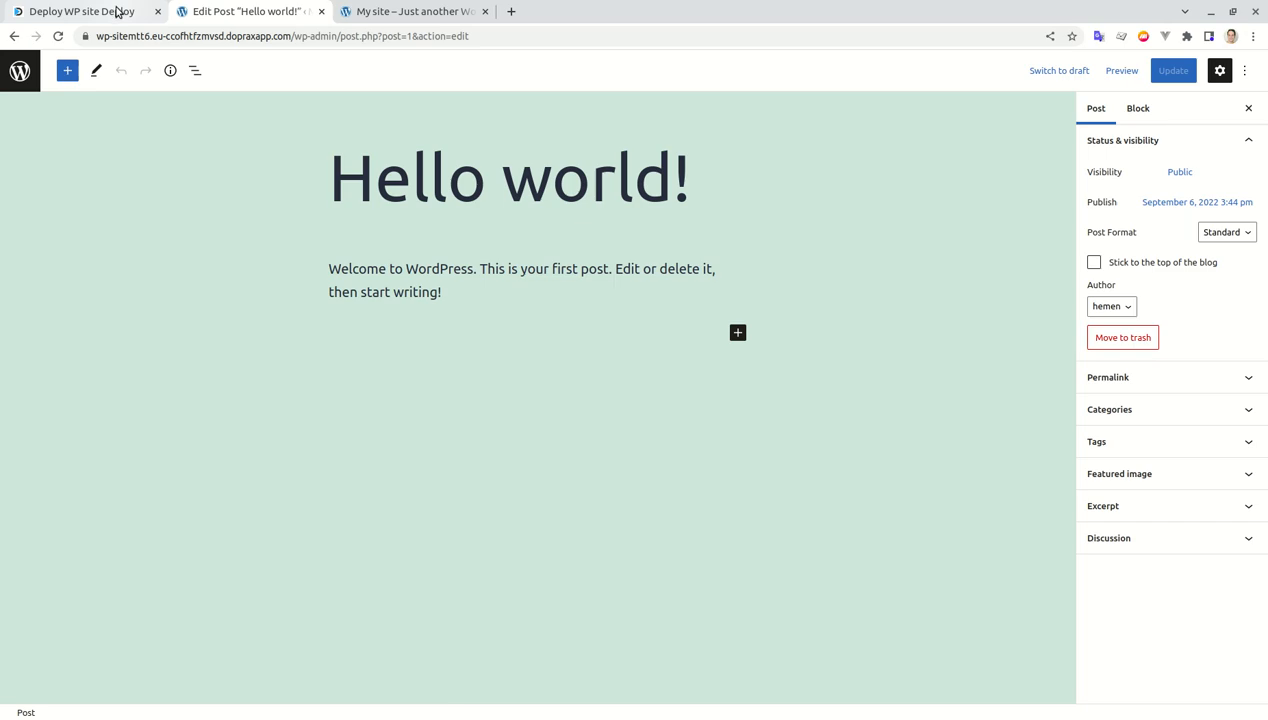
# Check the Main and Mysql services on the Doprax Deploy page, and return to the WordPress post editor
pyautogui.click(117, 12)
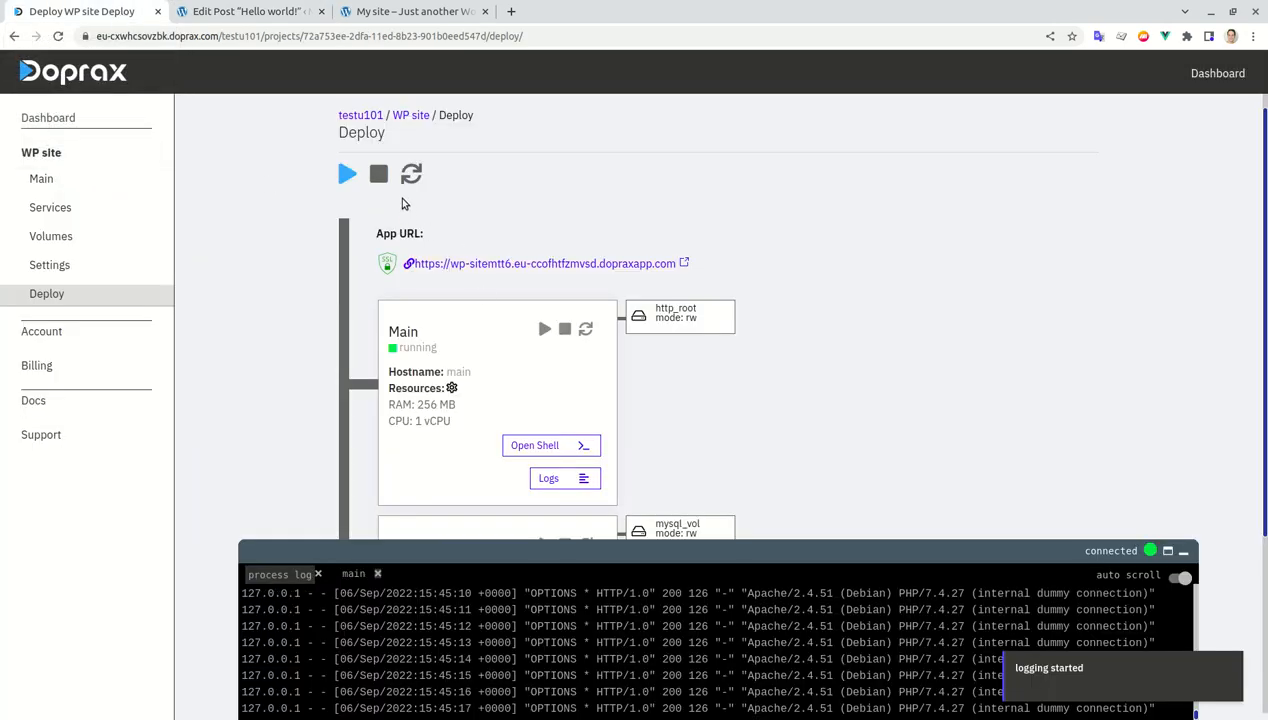
pyautogui.scroll(-1, 697, 259)
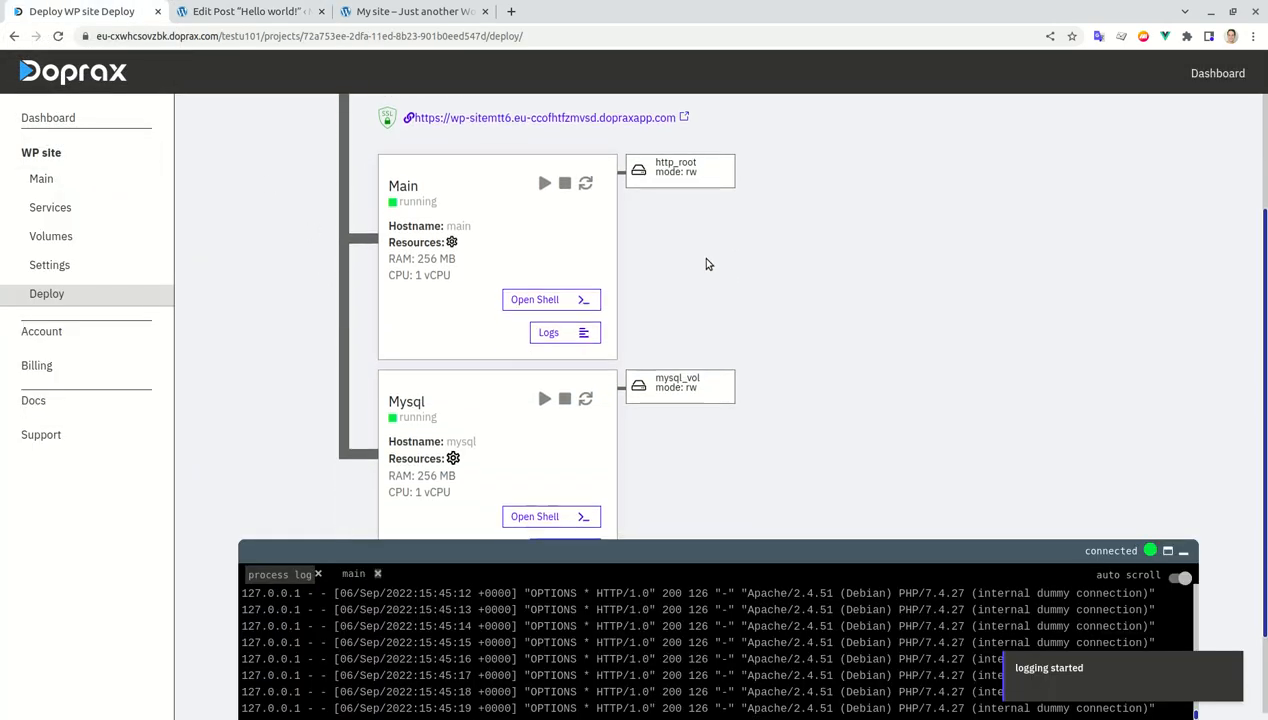
pyautogui.click(252, 12)
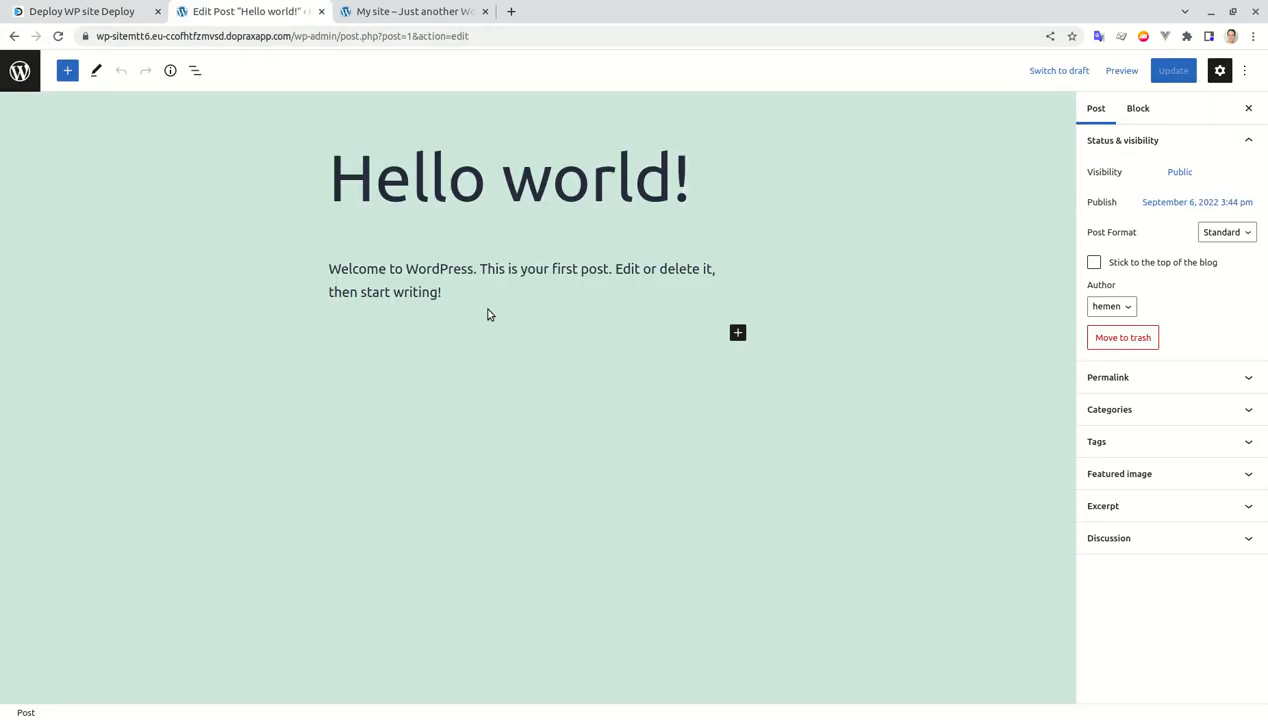
# Change the post's title to "Hello Doprax!" and update the published post
pyautogui.click(572, 193)
pyautogui.press('Left')
pyautogui.press('Left')
pyautogui.hotkey('ctrl', 'shift', 'Right')
pyautogui.press('BackSpace')
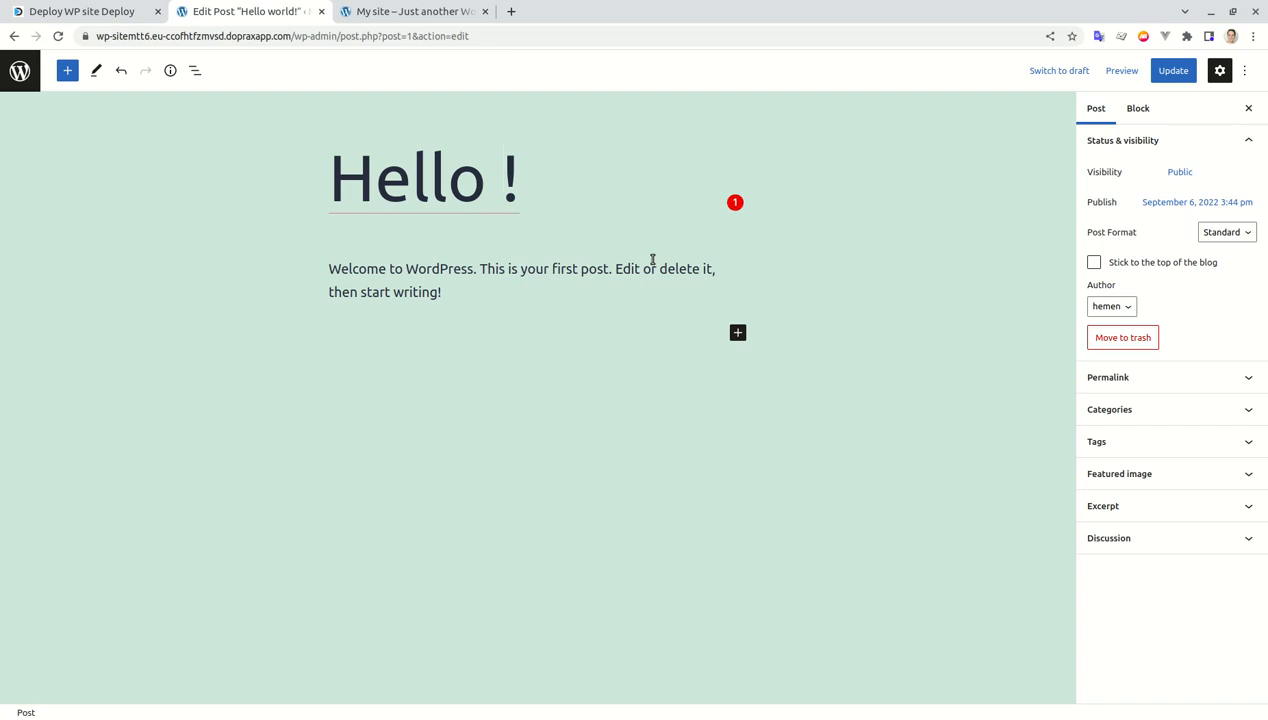
pyautogui.write('Doprax')
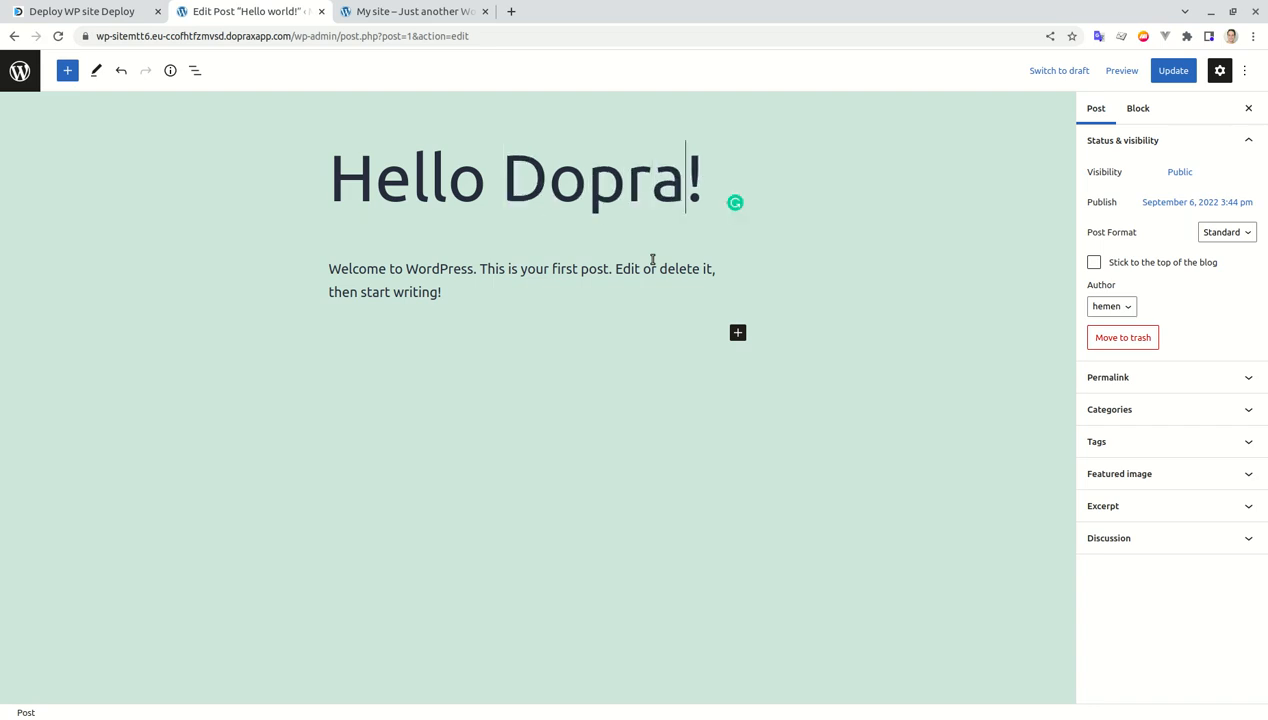
pyautogui.click(1180, 70)
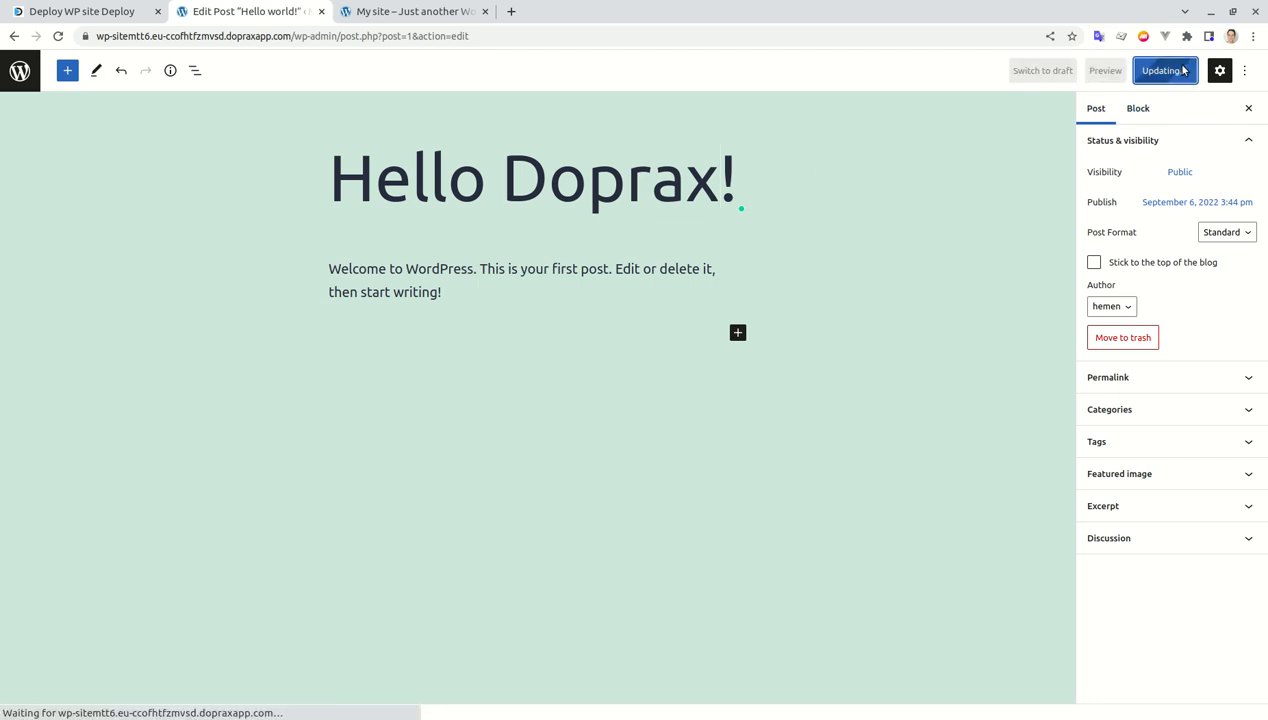
# Reload the public site, open the retitled post from the front page and look through it
pyautogui.click(418, 12)
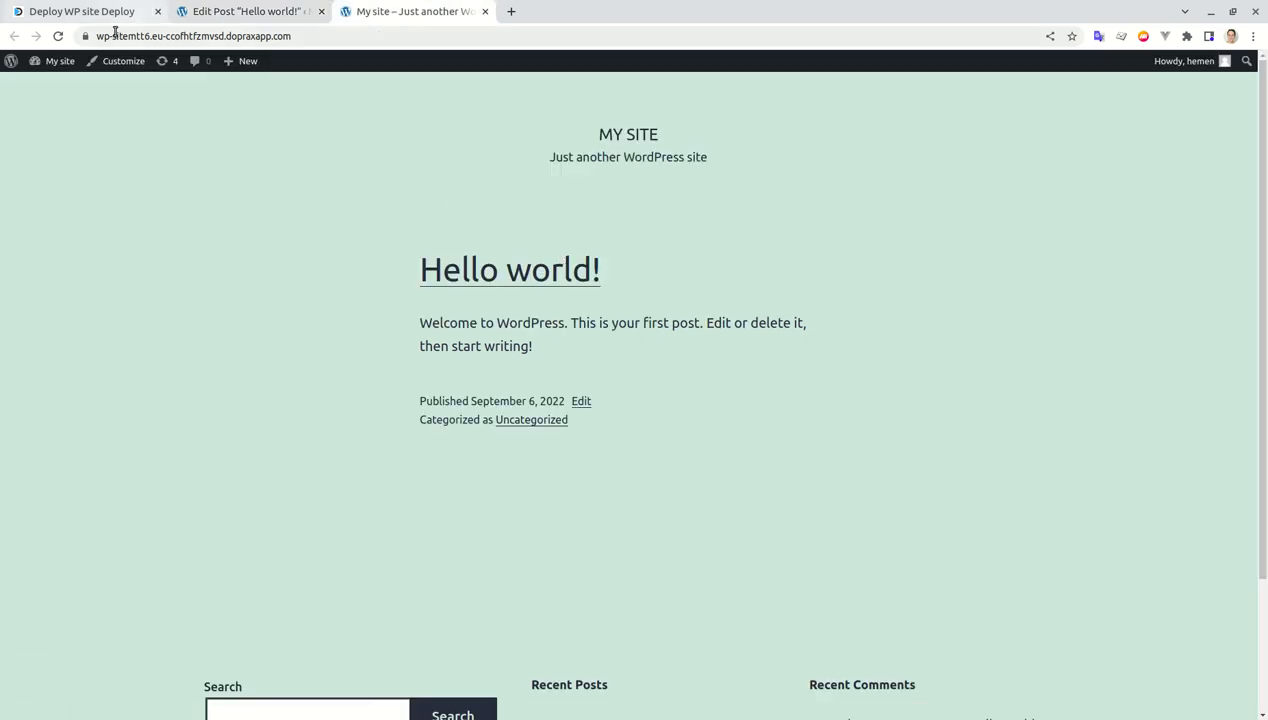
pyautogui.click(58, 36)
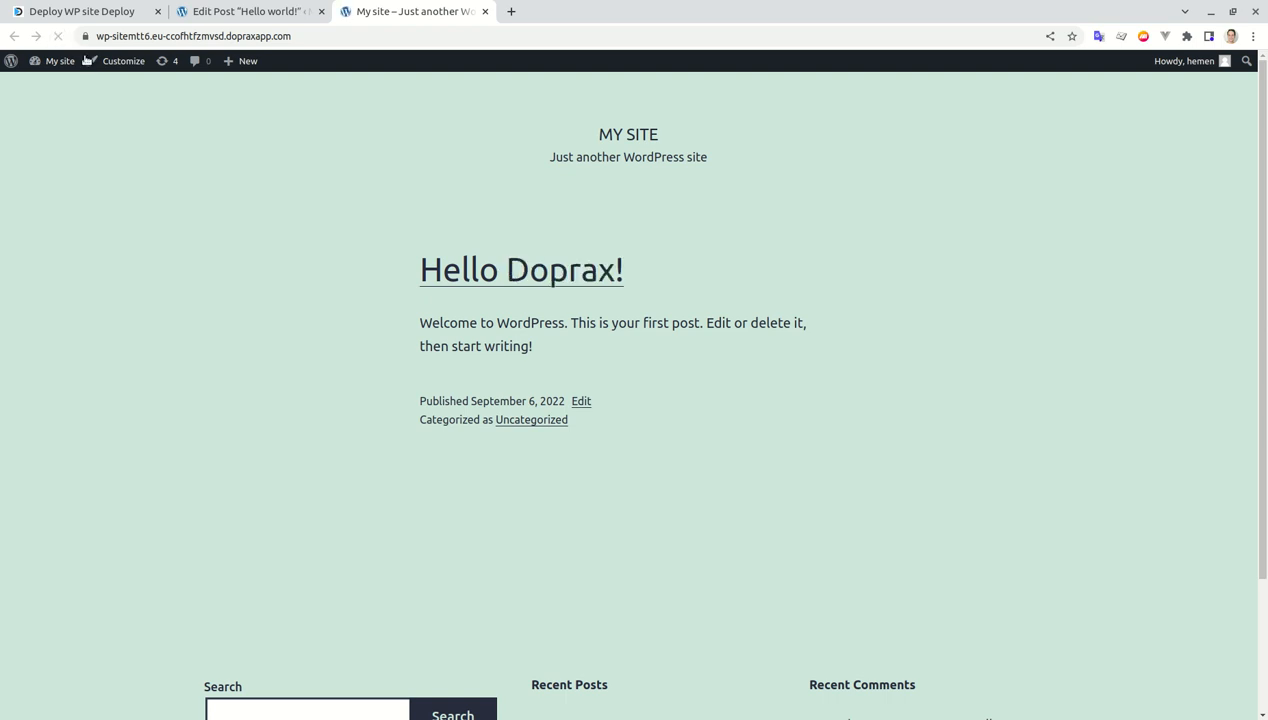
pyautogui.click(560, 269)
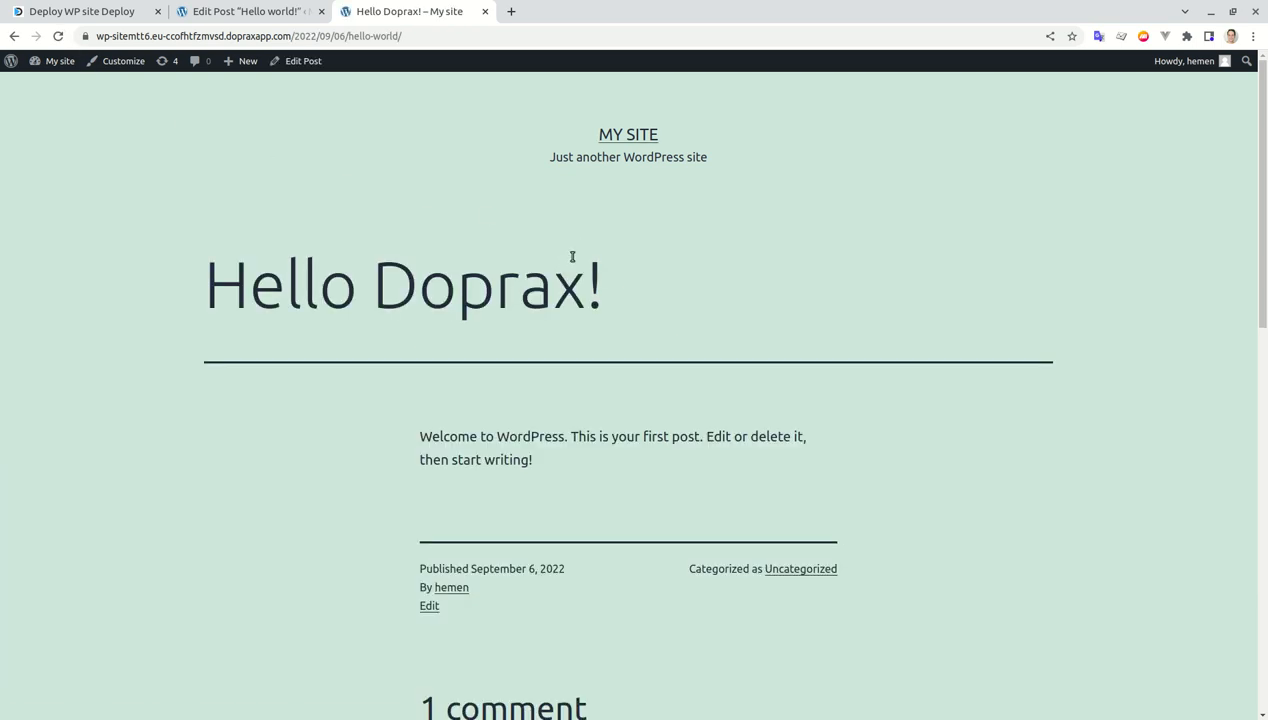
pyautogui.scroll(-4, 572, 257)
pyautogui.scroll(4, 570, 265)
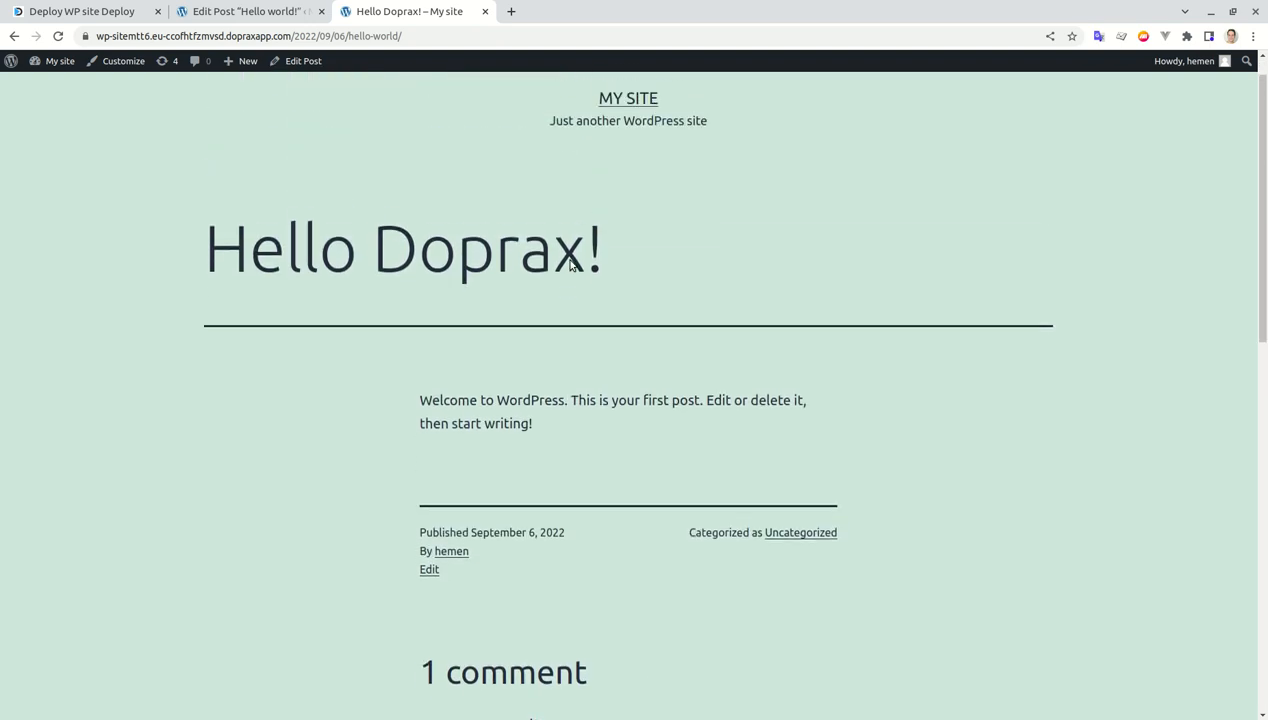
# Switch back to the WP site project's Deploy page on Doprax
pyautogui.click(238, 12)
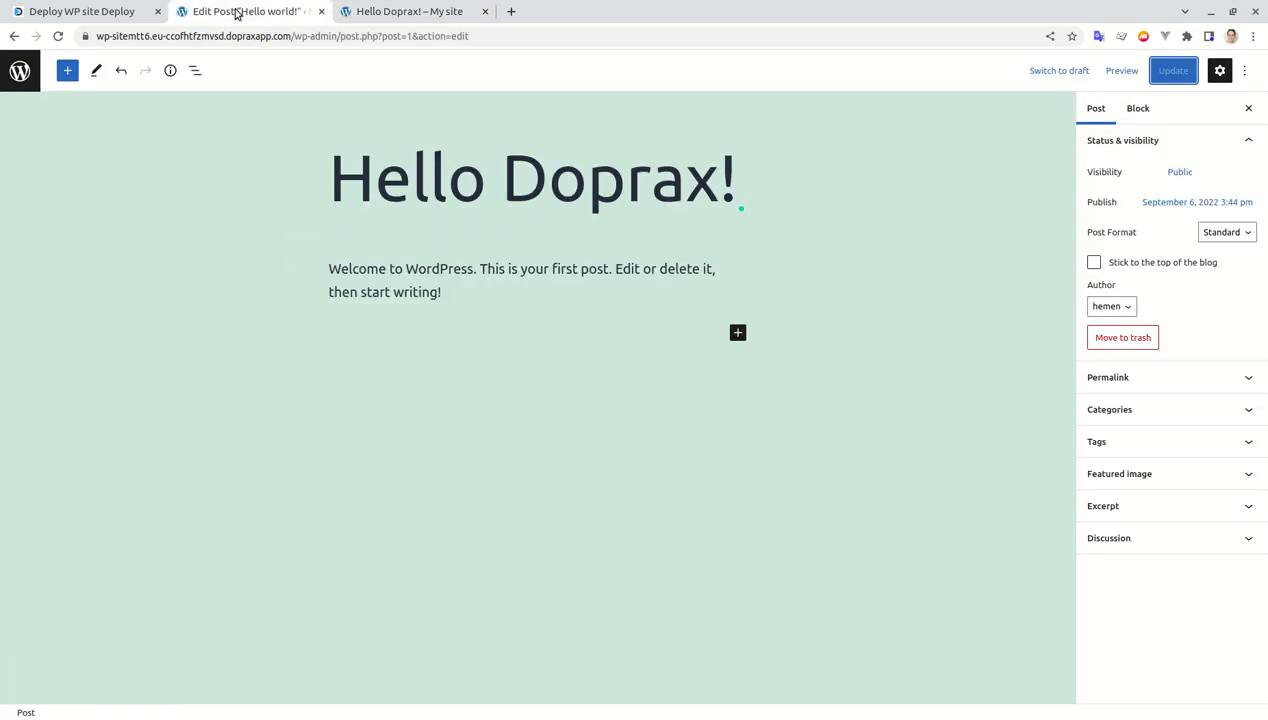
pyautogui.click(104, 18)
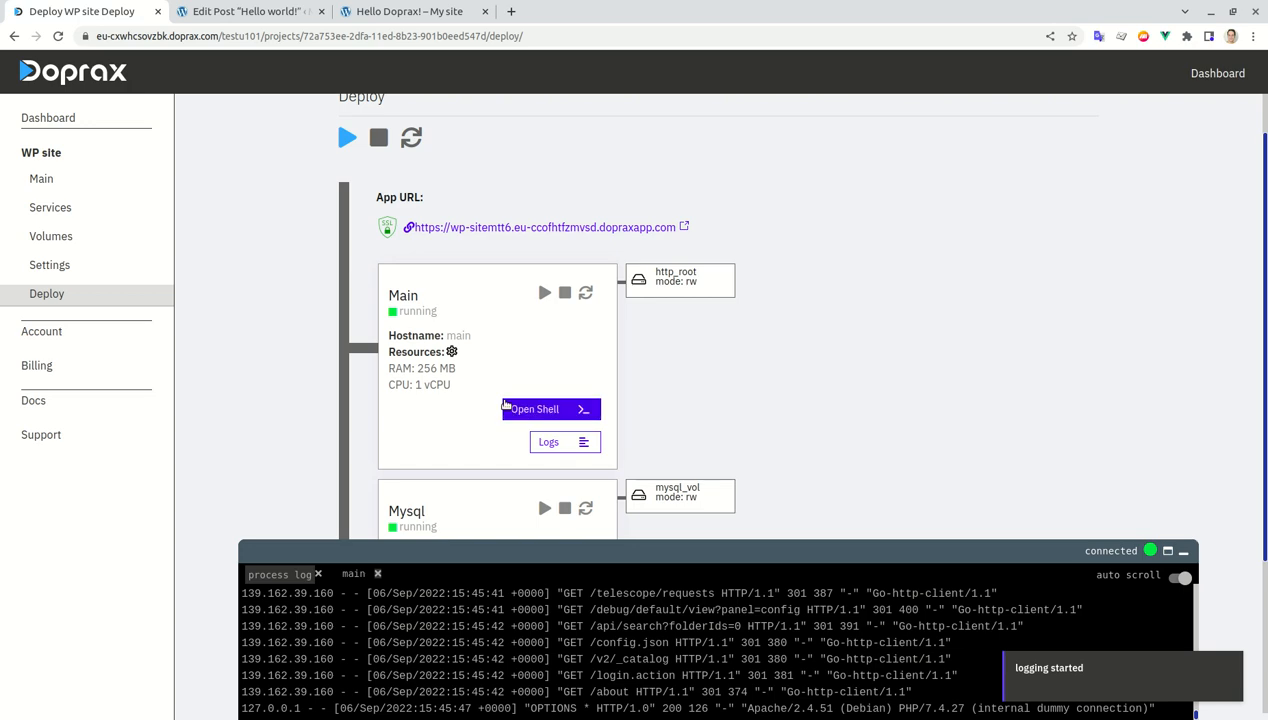